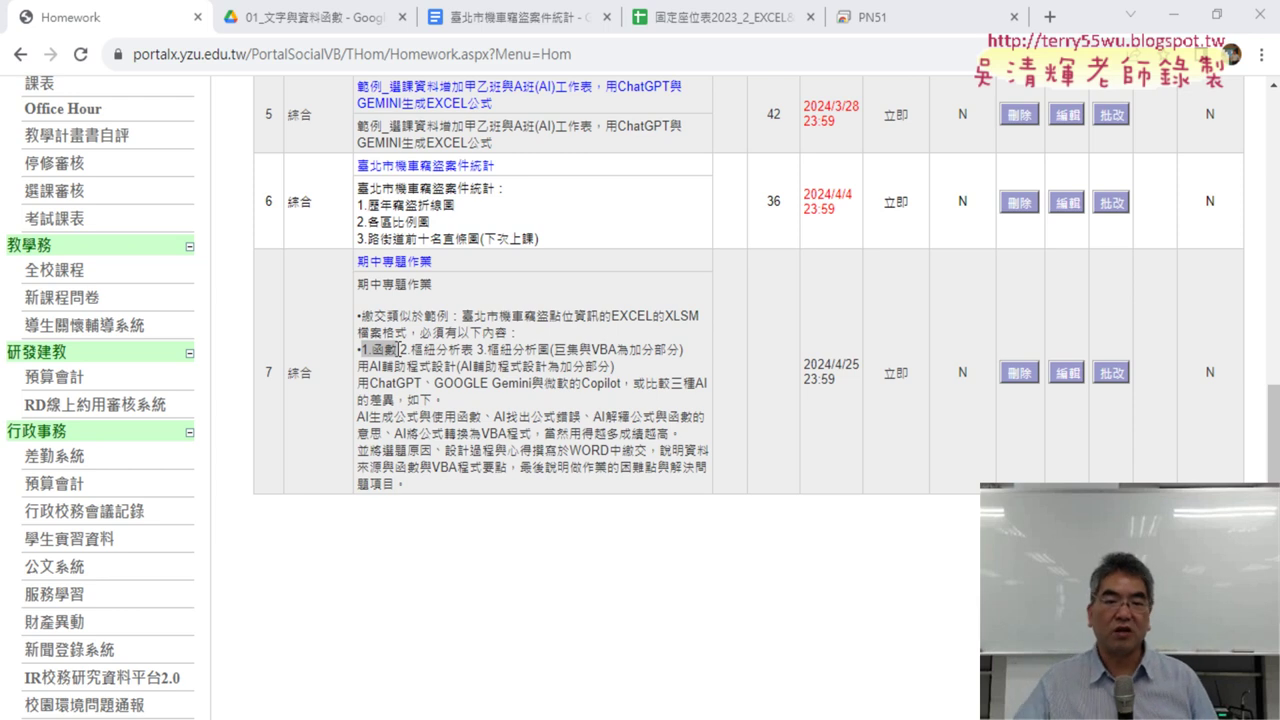
Step: Highlight the 機車竊 topic, the functions/pivot table/pivot chart requirement, and the AI-assisted programming requirement
left_click_drag(499, 316, 537, 316)
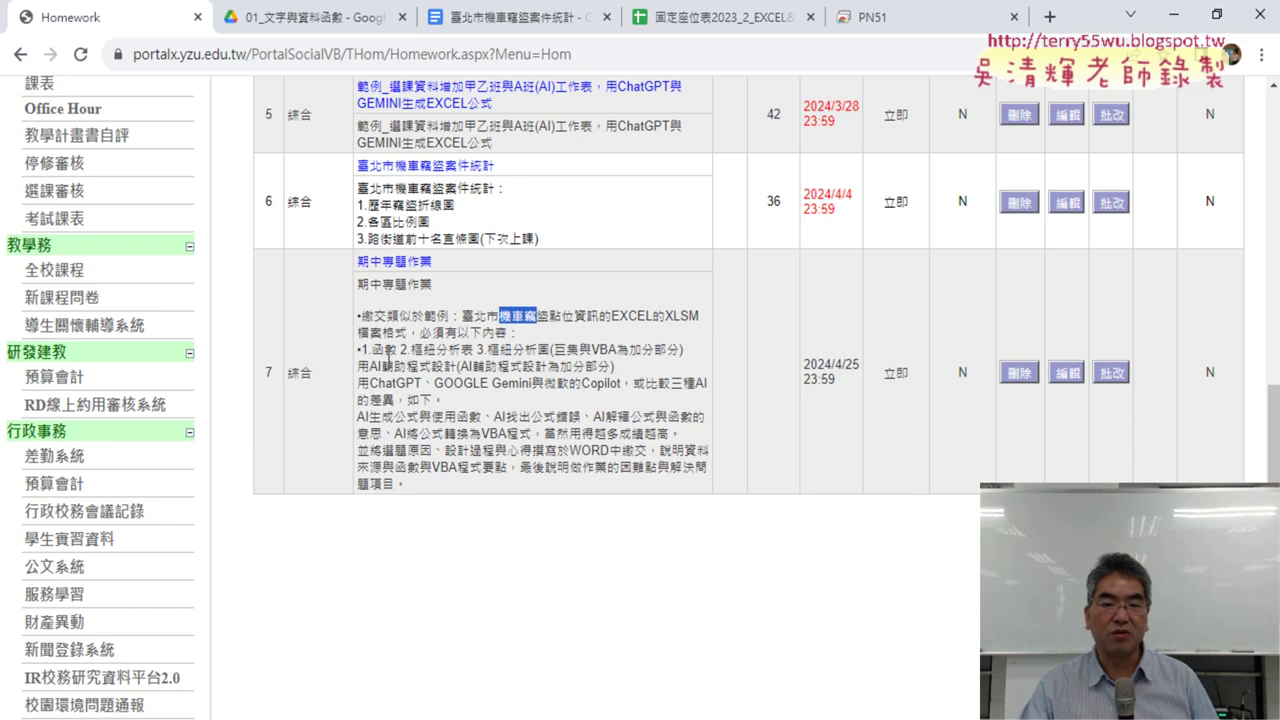
left_click_drag(358, 349, 549, 351)
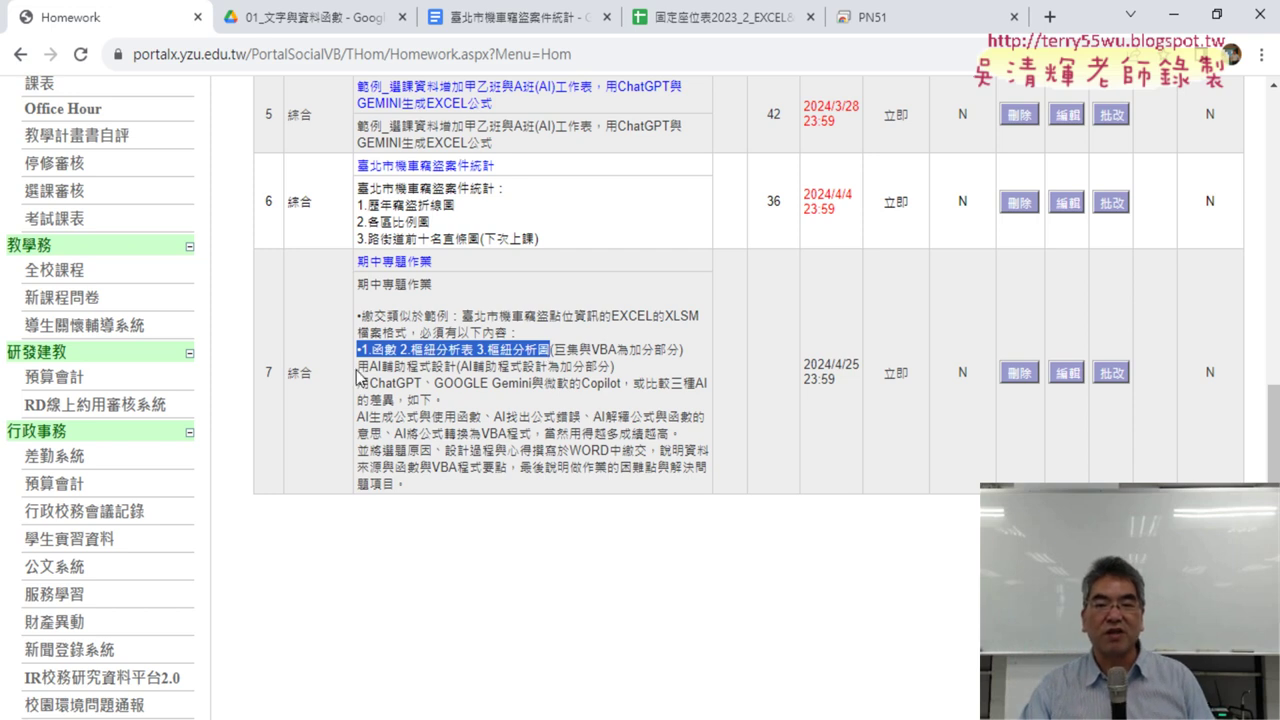
mouse_move(358, 367)
left_mouse_down()
mouse_move(456, 368)
mouse_move(358, 350)
left_mouse_up()
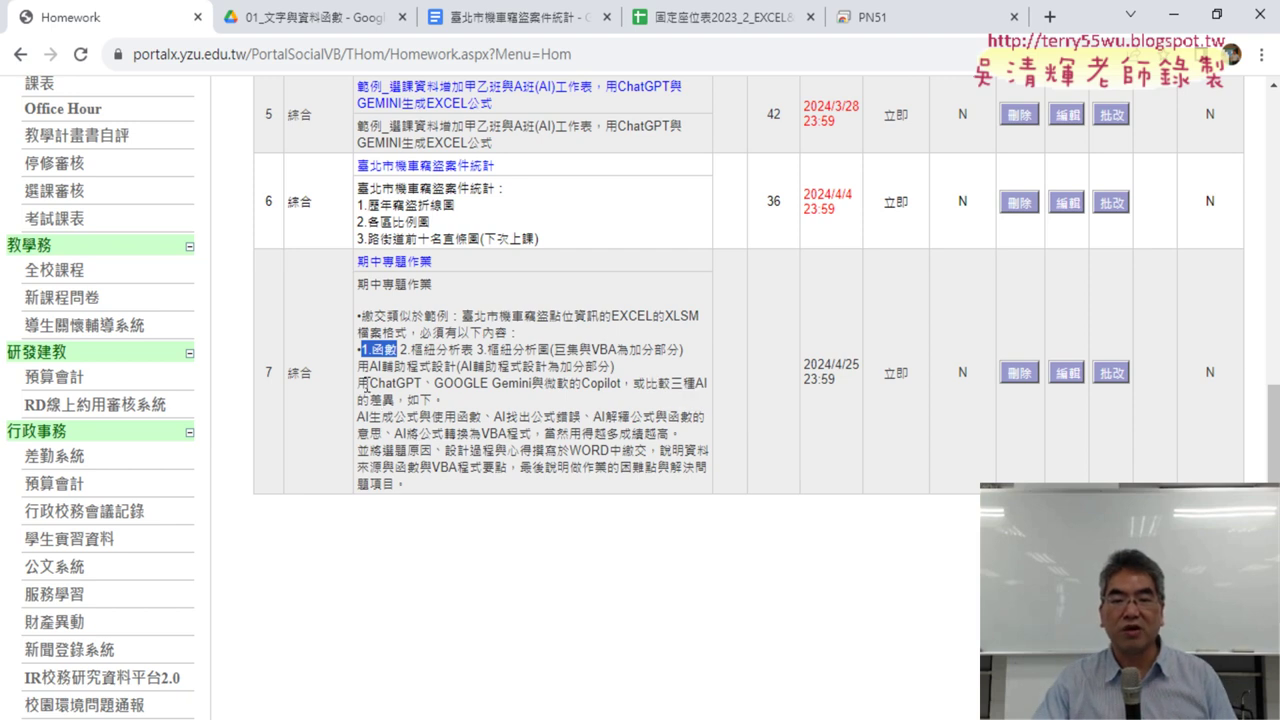
Step: Highlight the AI tools to compare (ChatGPT, Gemini, Copilot), then bring up Windows search
left_click_drag(369, 383, 425, 383)
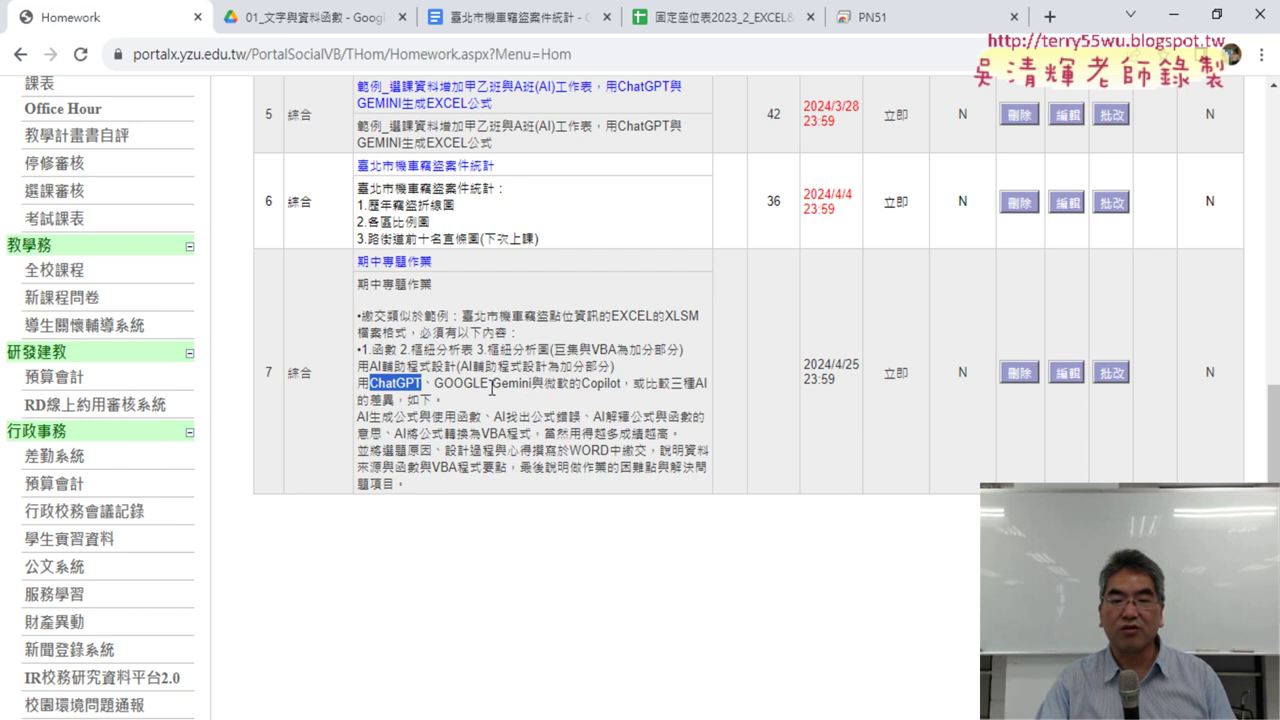
left_click_drag(490, 384, 538, 384)
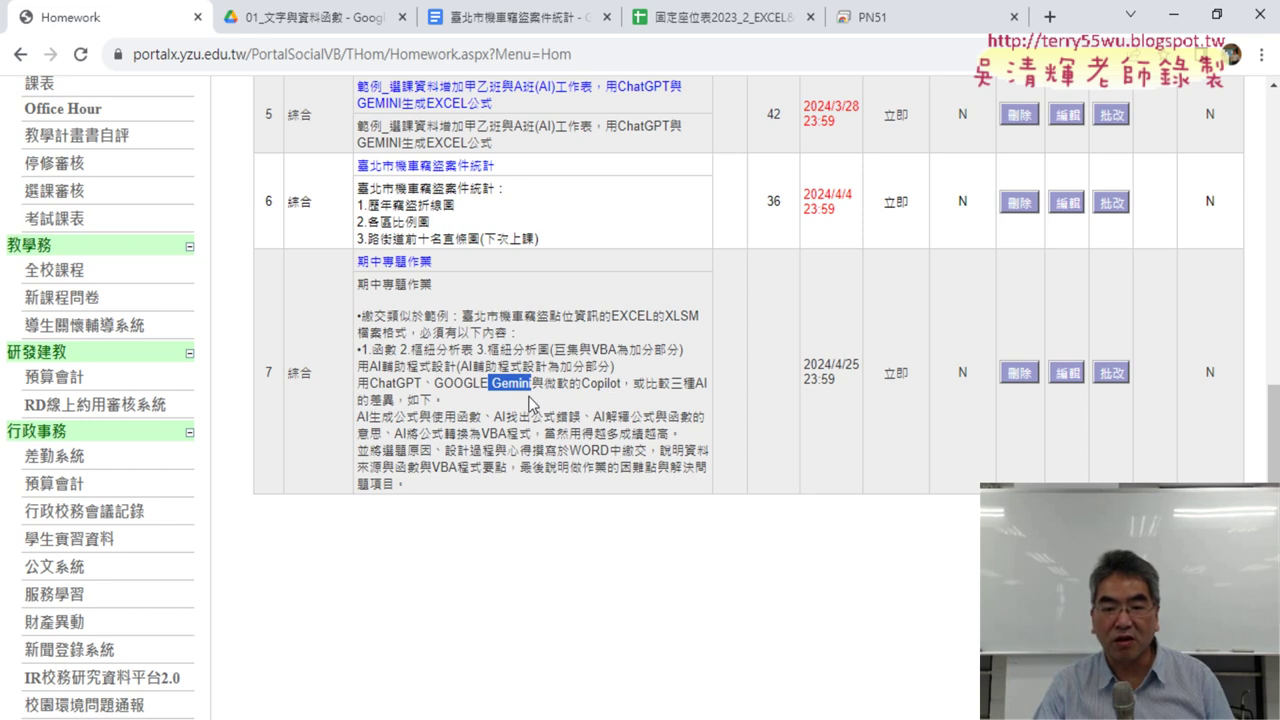
left_click_drag(582, 383, 628, 383)
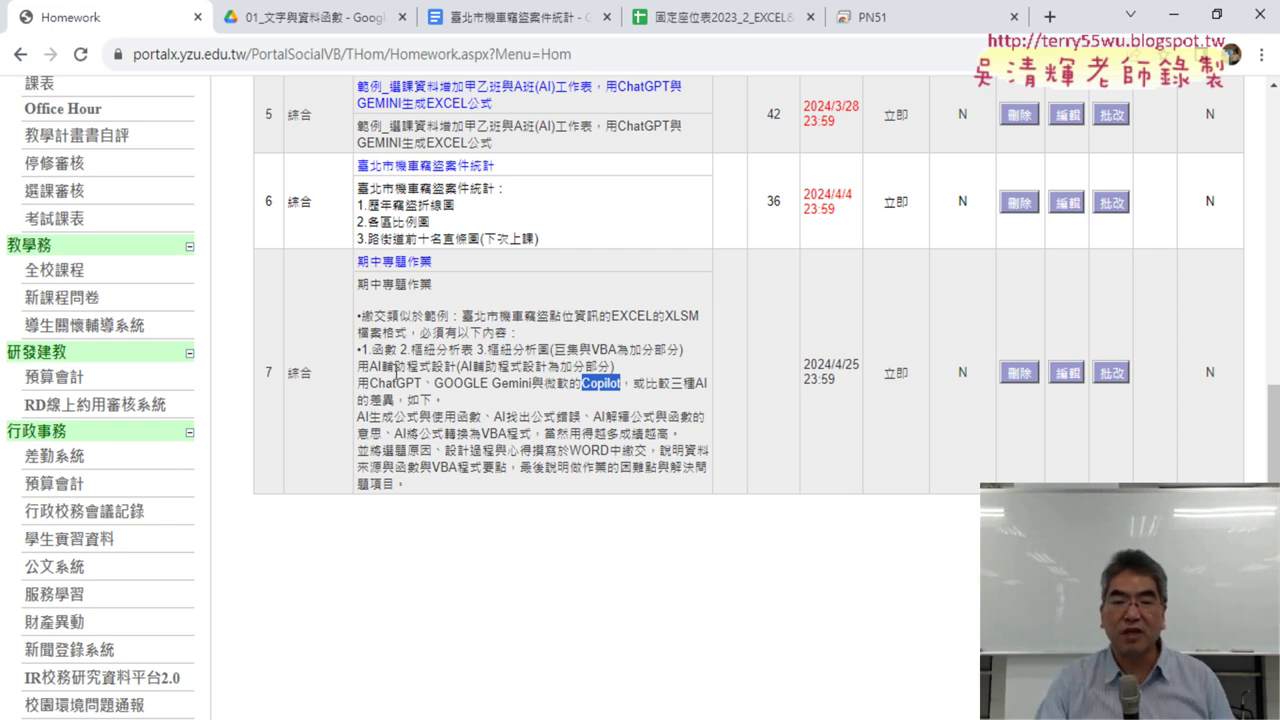
left_click_drag(397, 383, 422, 385)
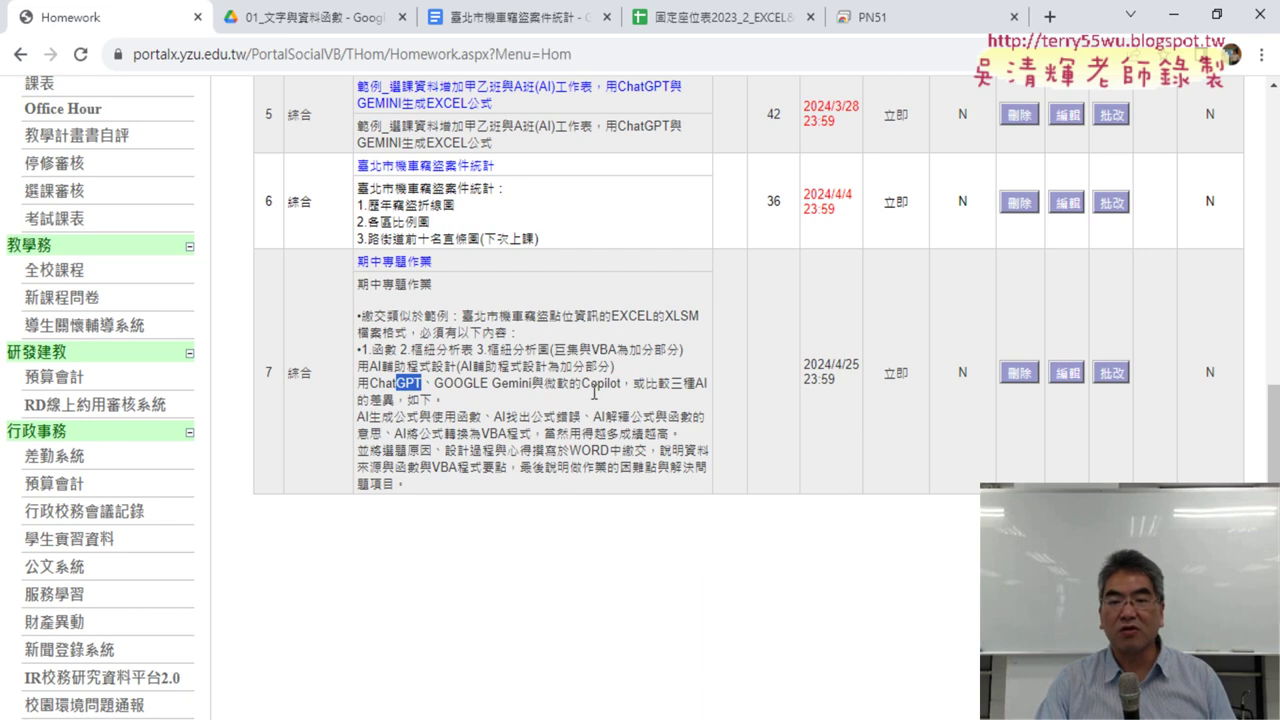
left_click_drag(582, 383, 621, 383)
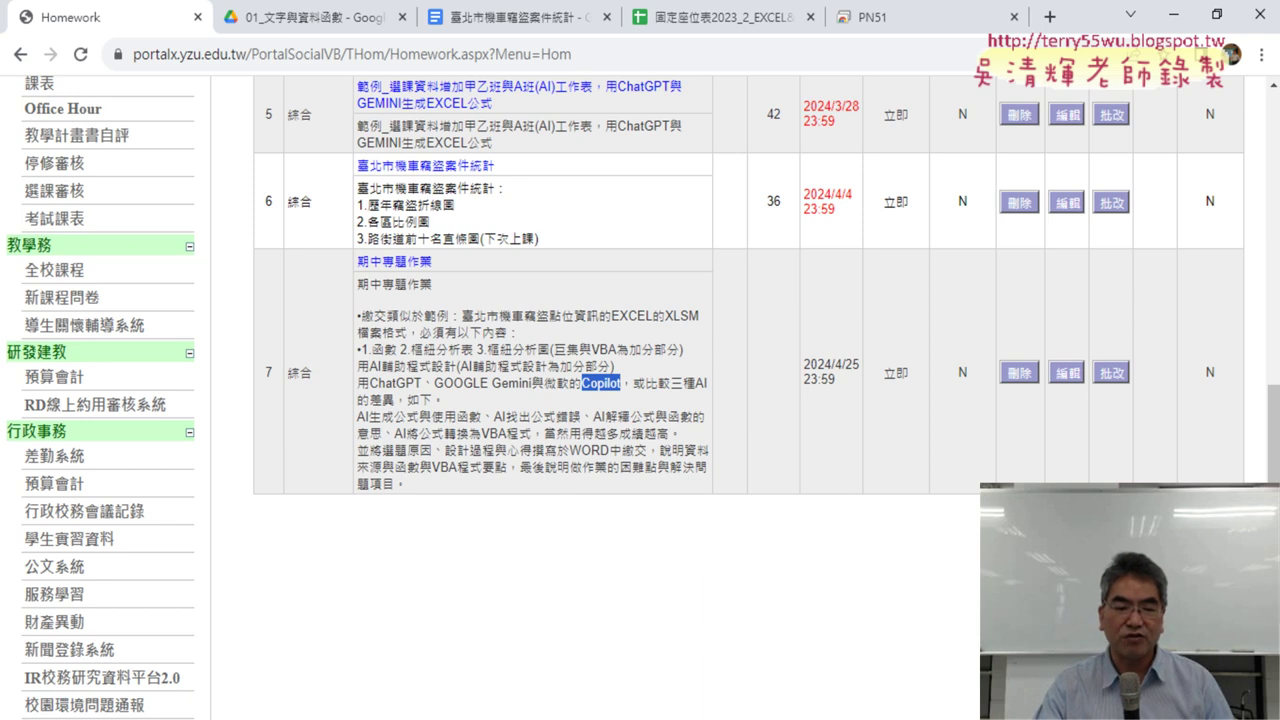
key("super+s")
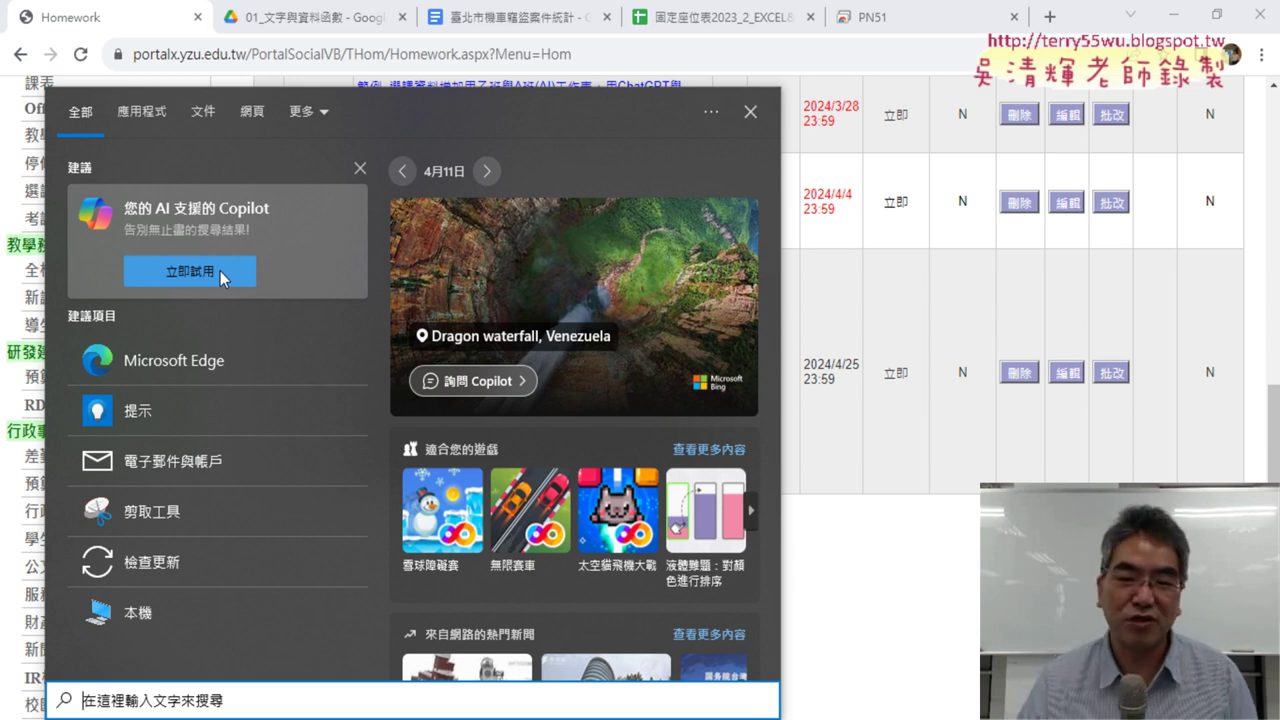
Step: Dismiss the search panel and highlight the requirement for AI to generate formulas and find errors
left_click(847, 440)
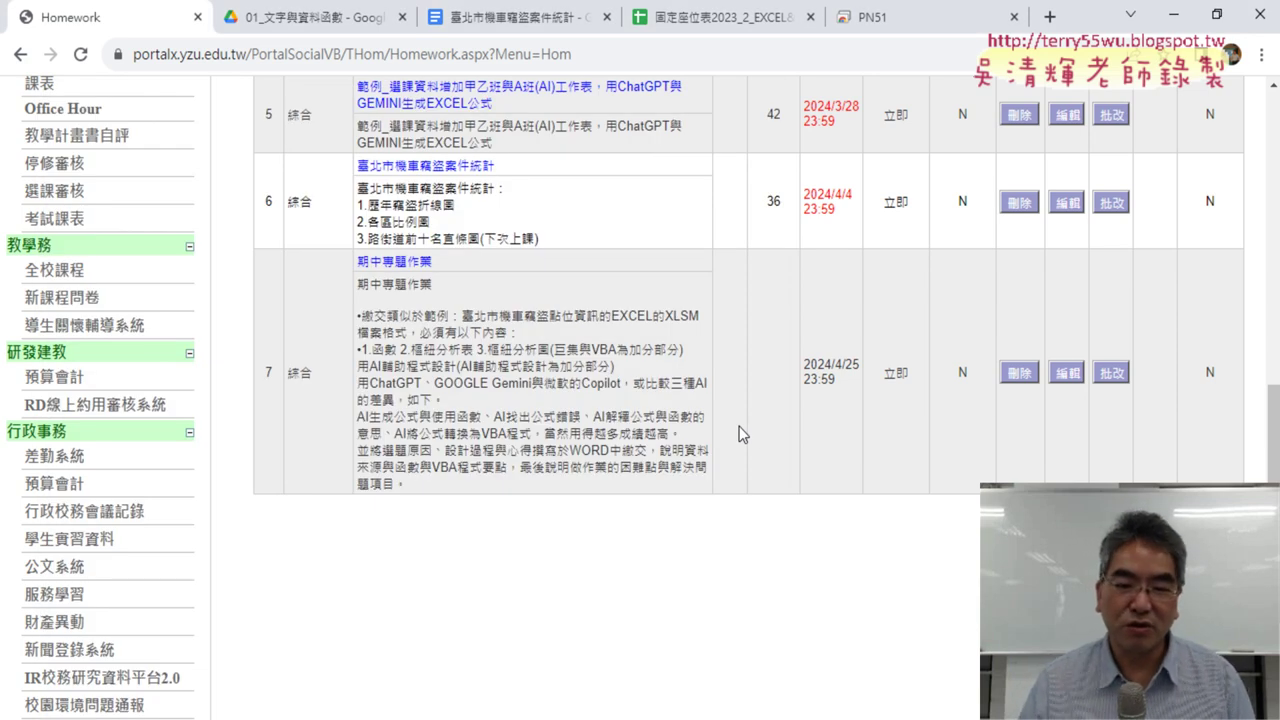
left_click_drag(362, 416, 582, 430)
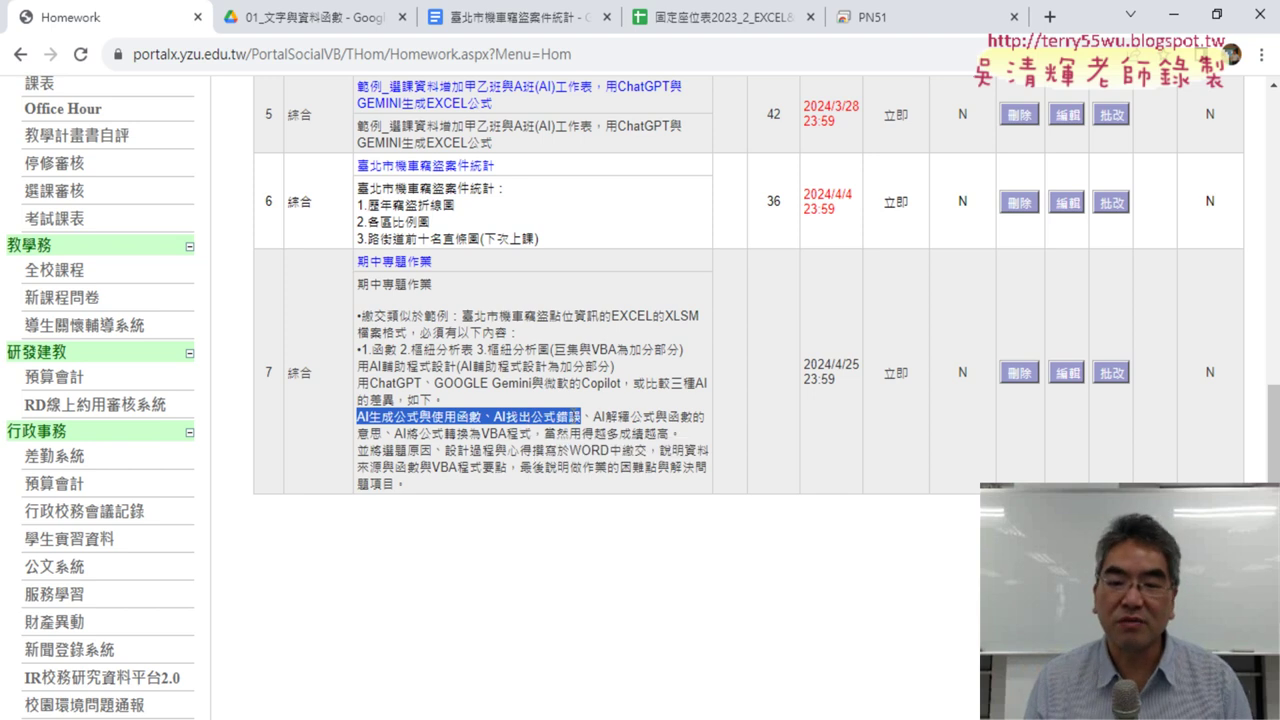
Step: Highlight the formula-explaining and formula-to-VBA requirements, then switch to the motorcycle-theft workbook
left_click_drag(592, 416, 696, 416)
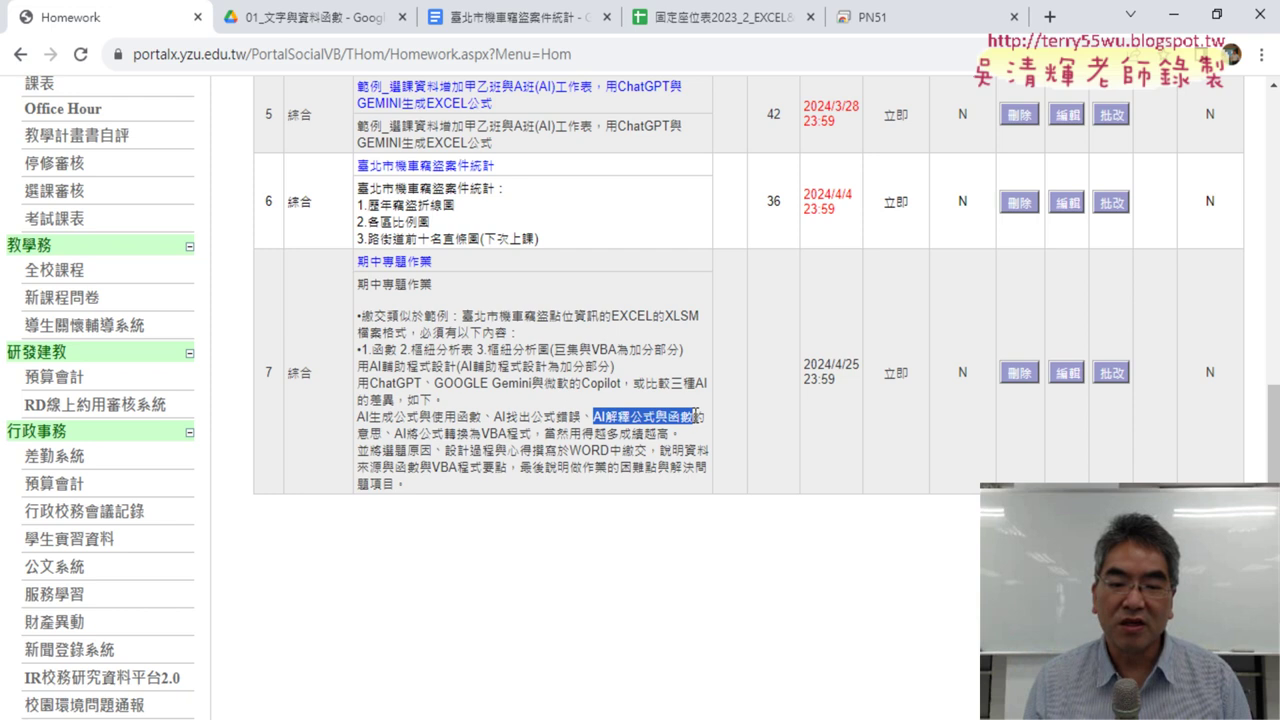
left_click_drag(395, 434, 534, 434)
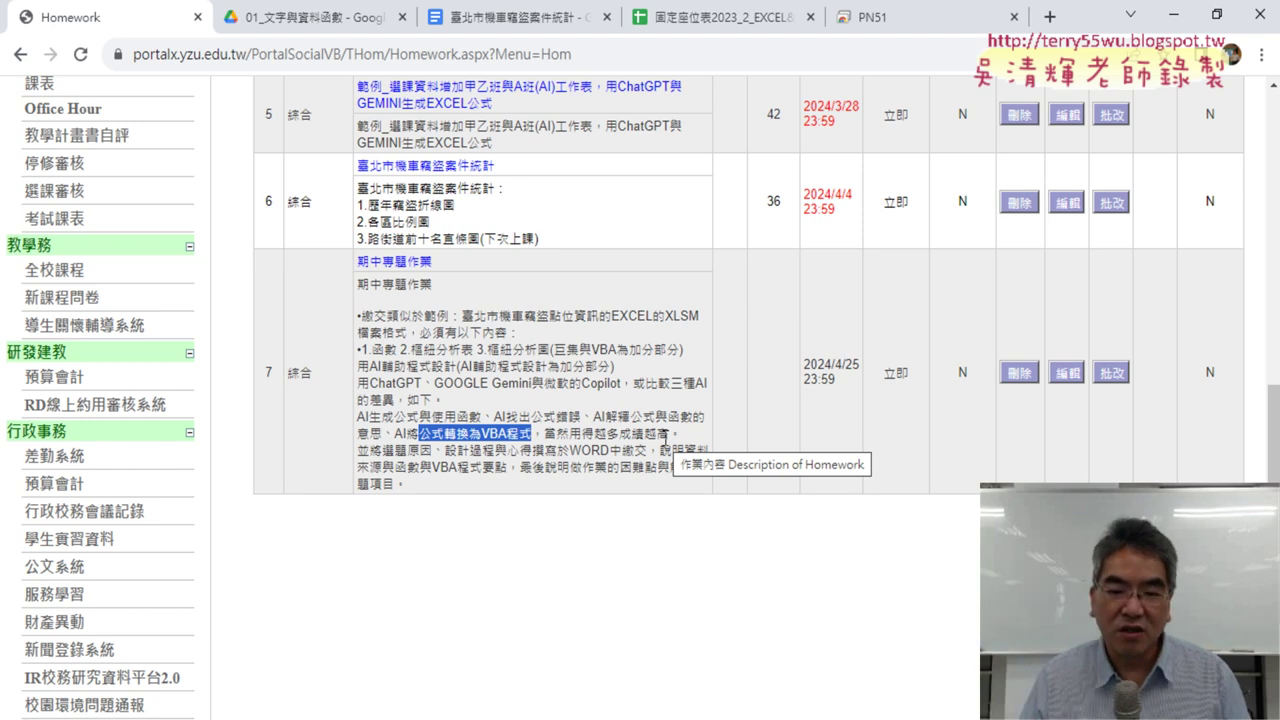
left_click_drag(357, 451, 556, 452)
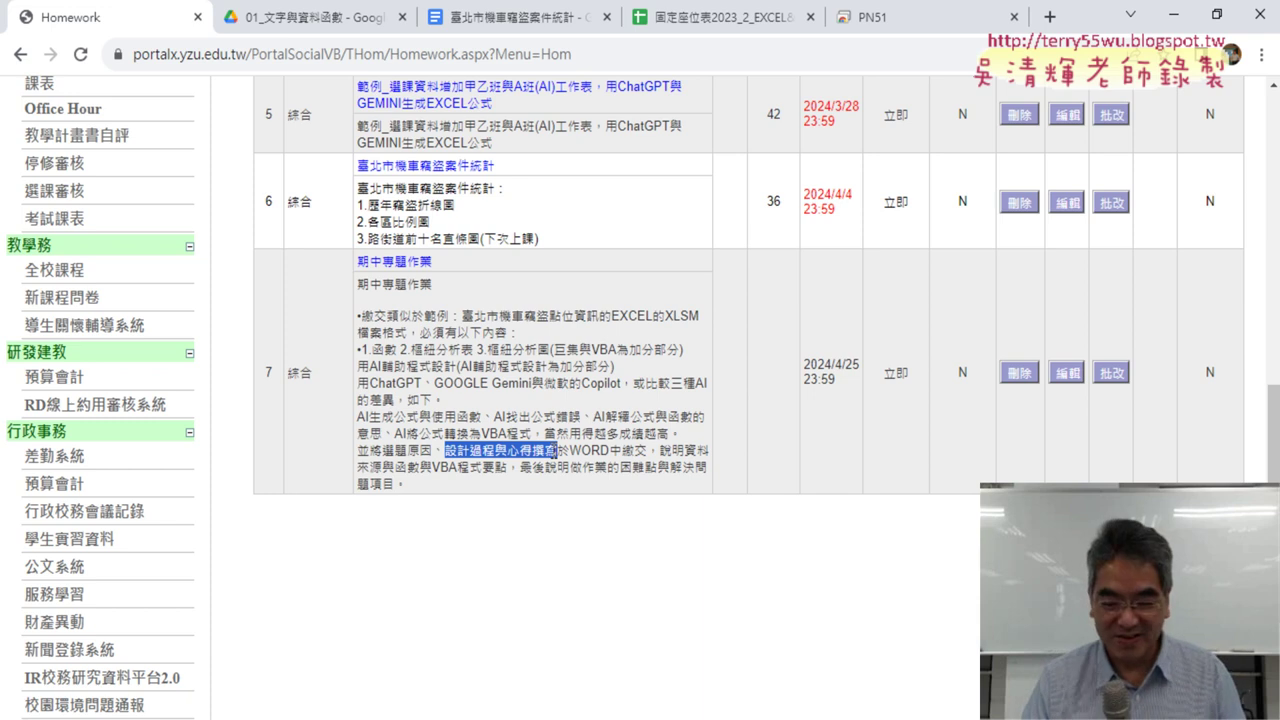
key("alt+Tab")
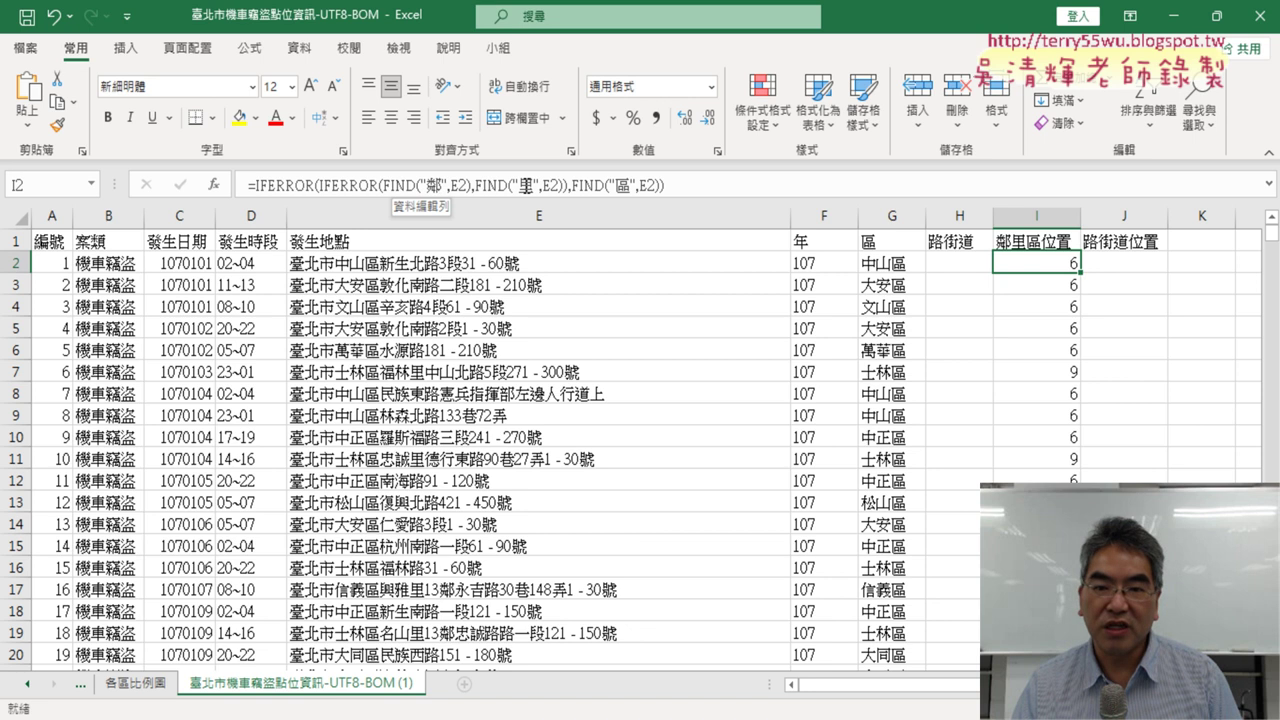
left_click(1148, 267)
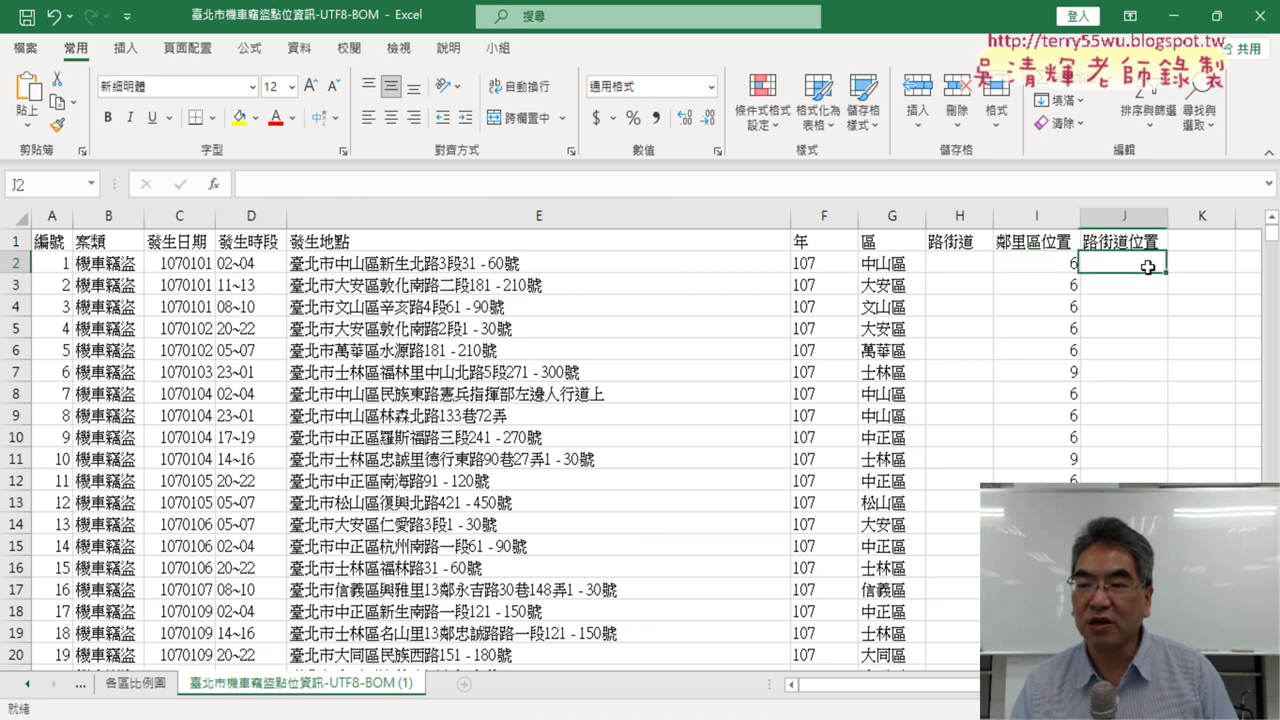
left_click(1031, 258)
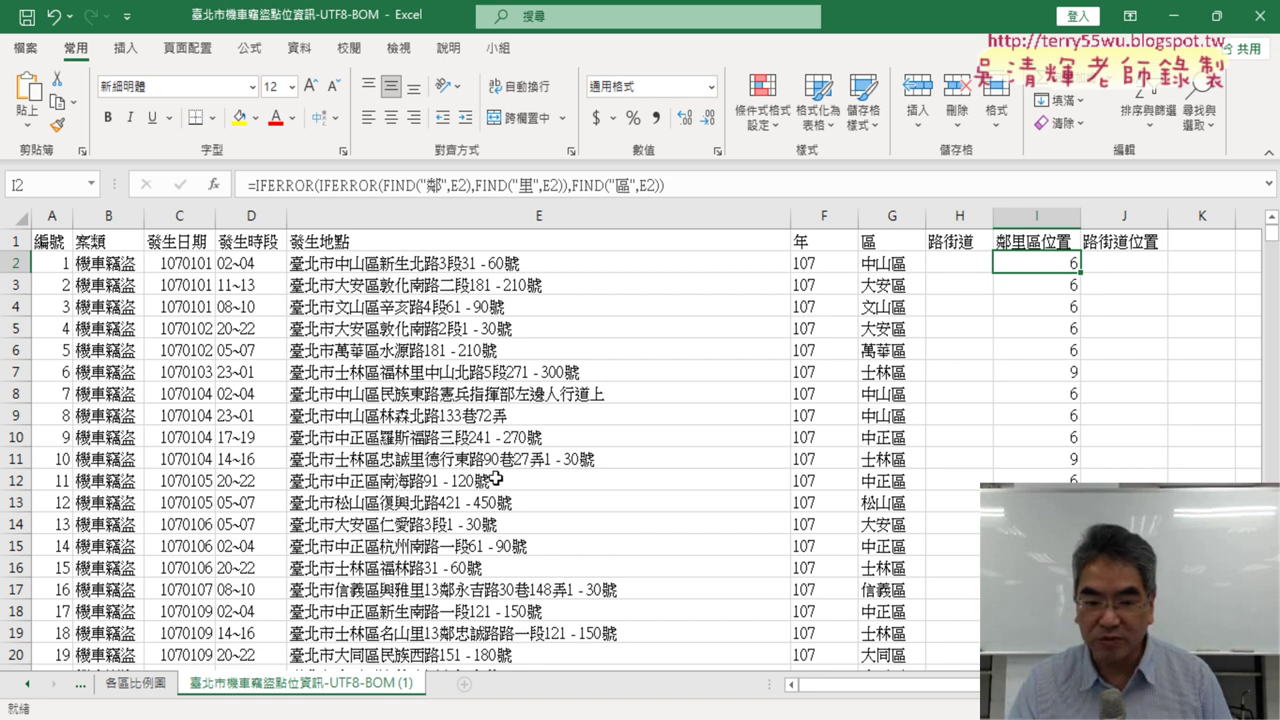
scroll(498, 480, "down", 2)
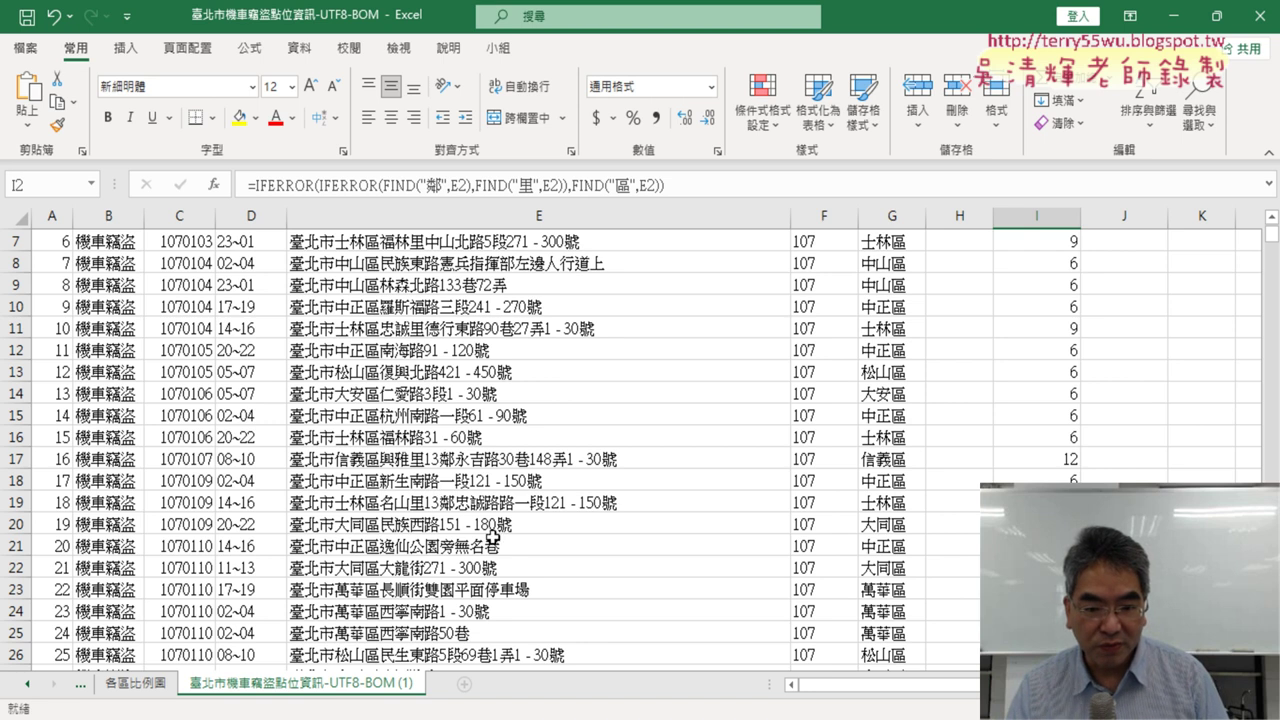
scroll(463, 535, "down", 2)
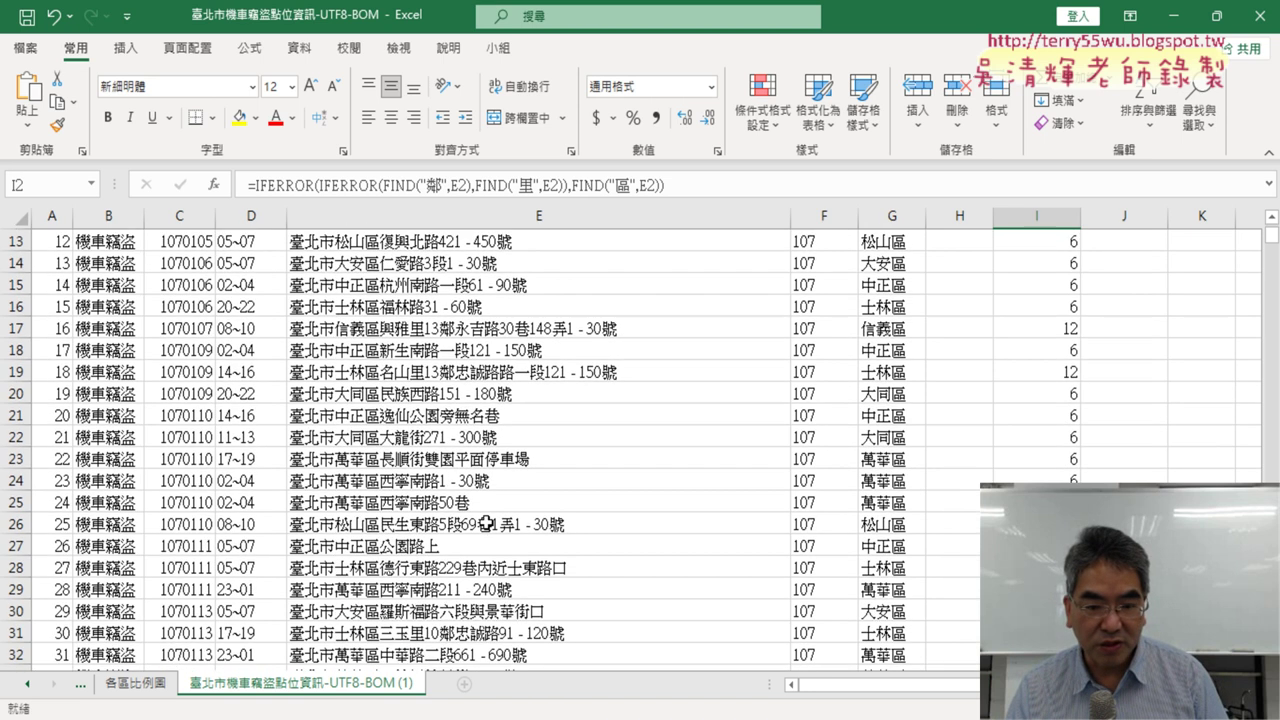
left_click(447, 462)
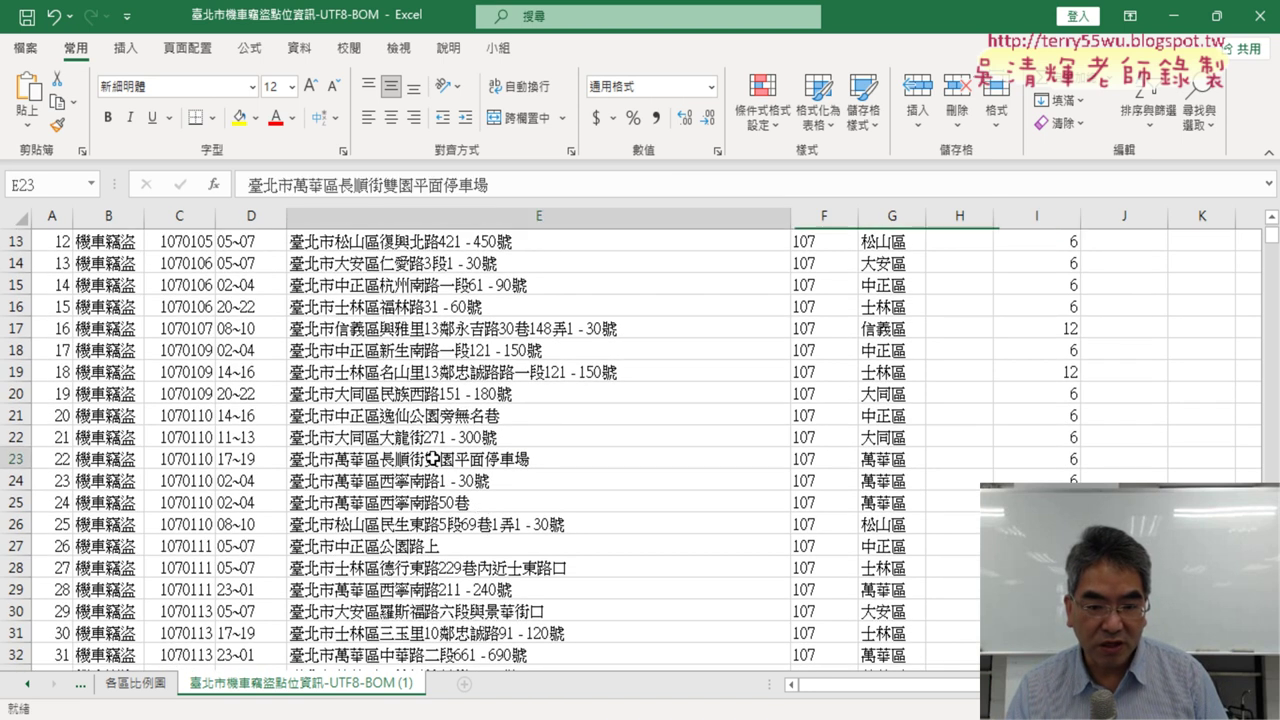
double_click(419, 458)
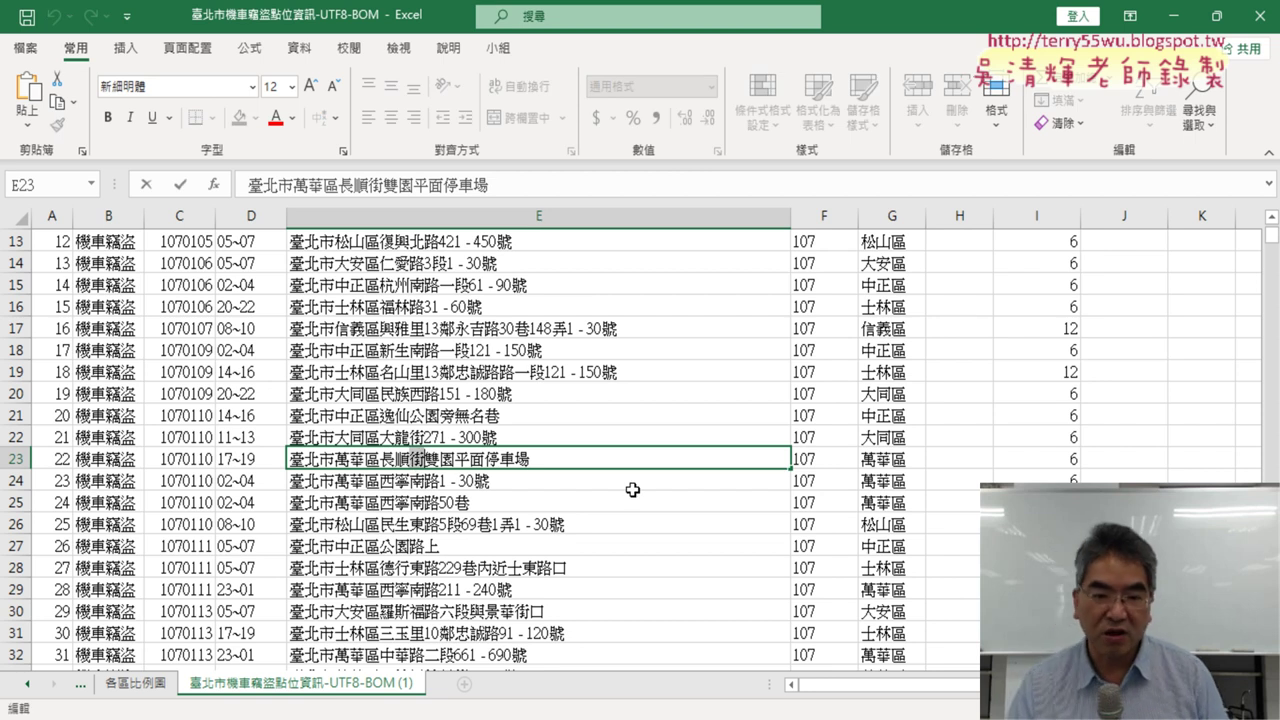
scroll(633, 490, "up", 4)
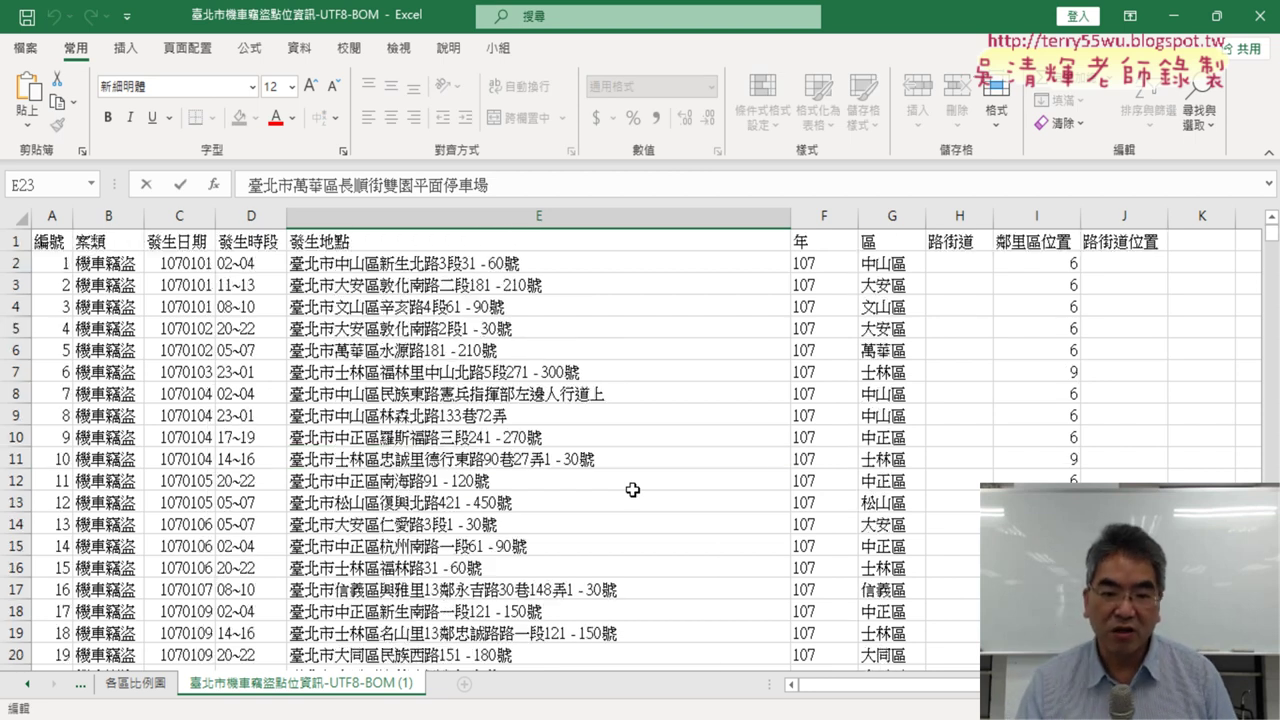
left_click(541, 263)
left_click(1040, 243)
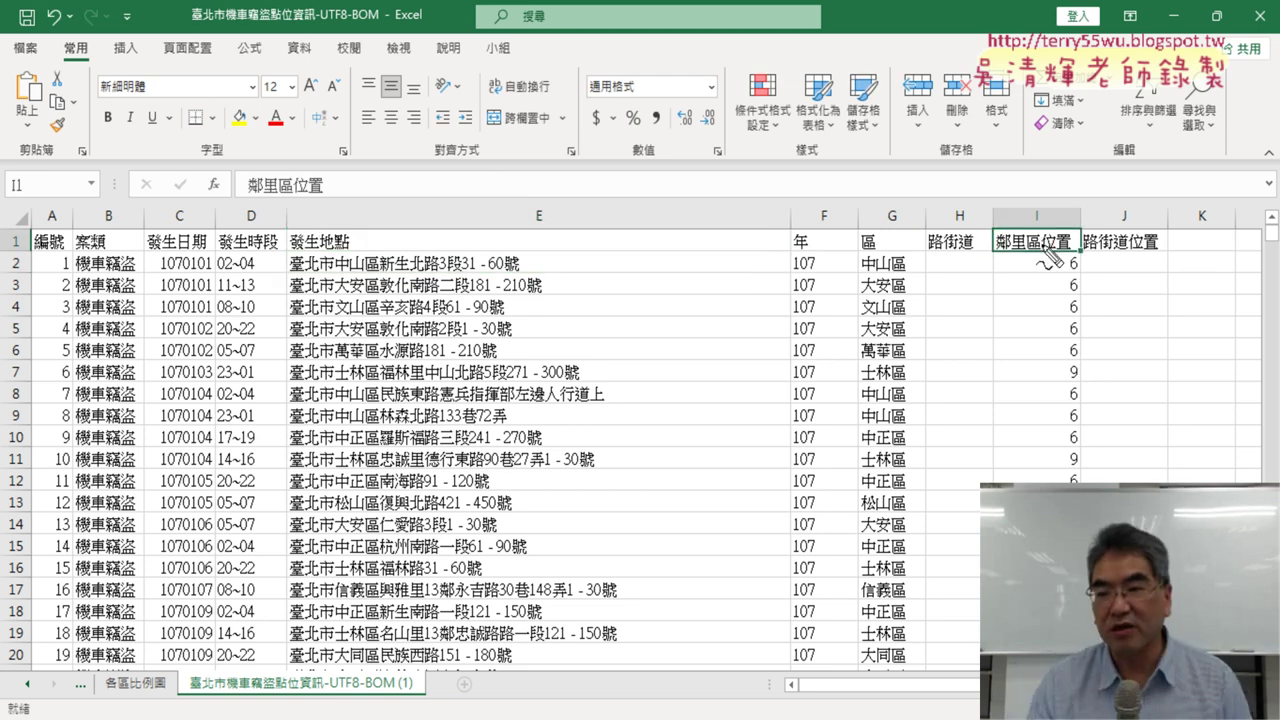
mouse_move(1010, 251)
left_mouse_down()
mouse_move(1057, 249)
mouse_move(1095, 270)
mouse_move(1157, 249)
left_mouse_up()
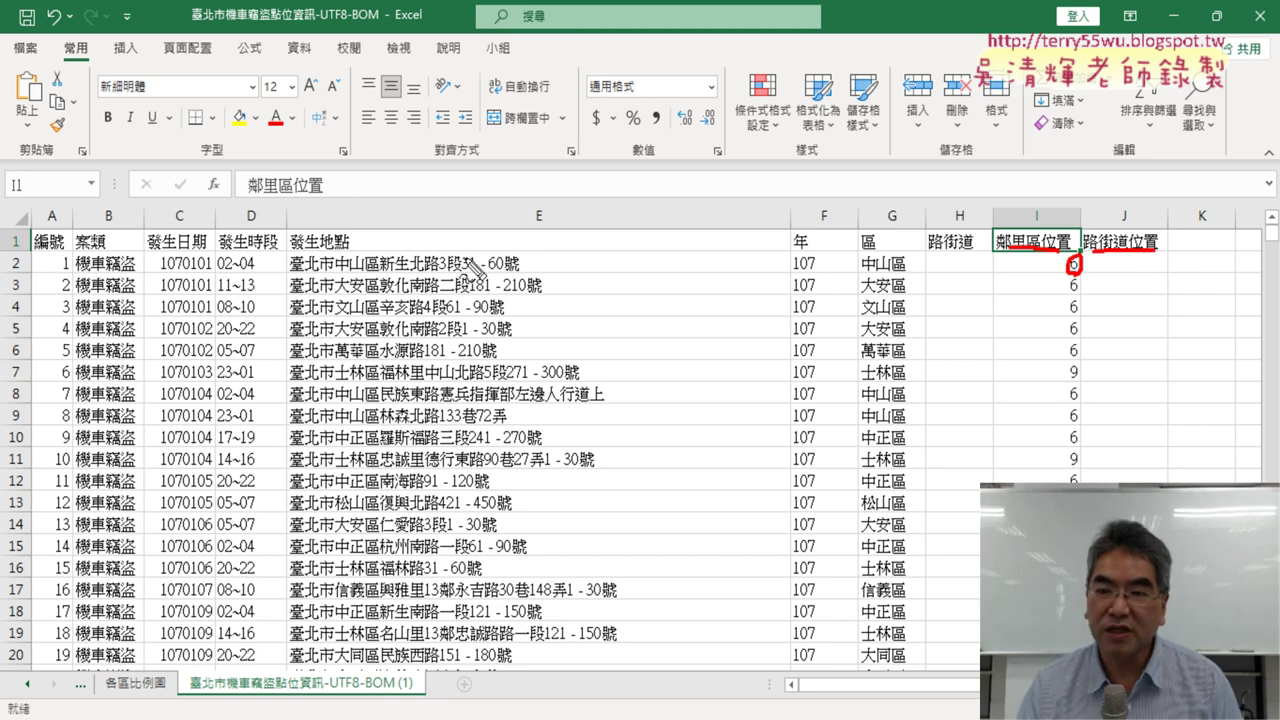
key("Escape")
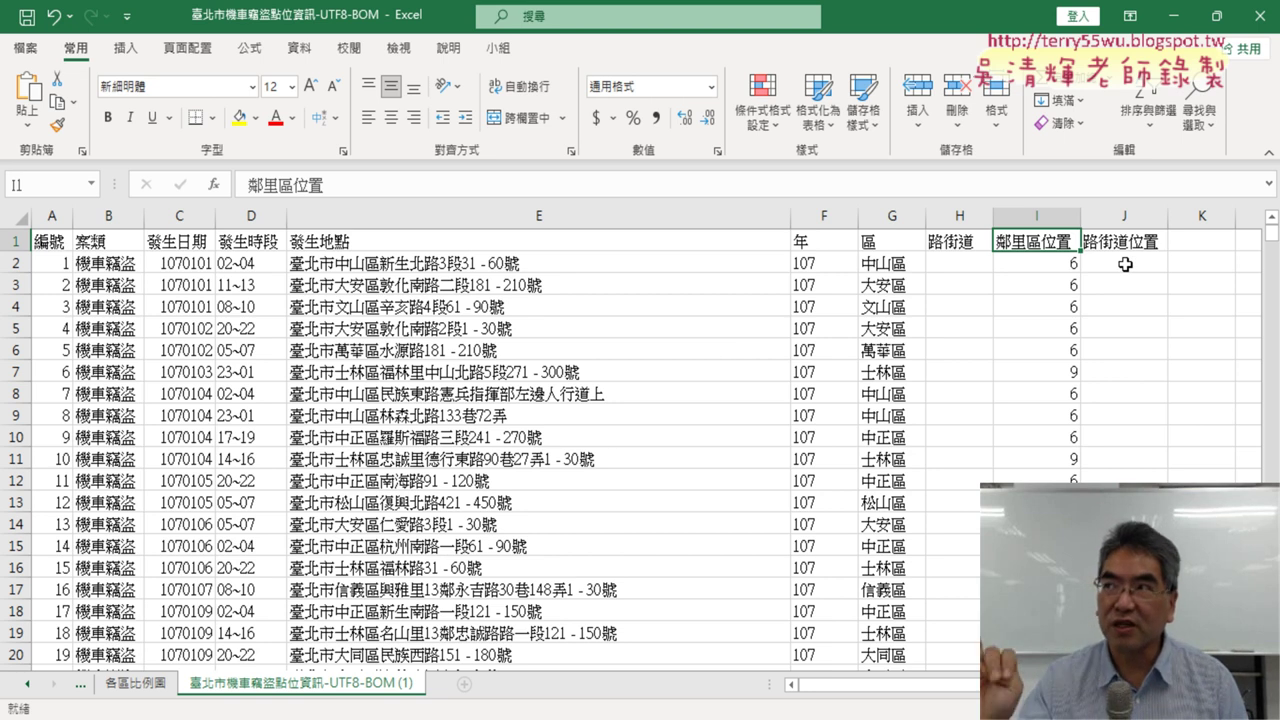
left_click(1057, 262)
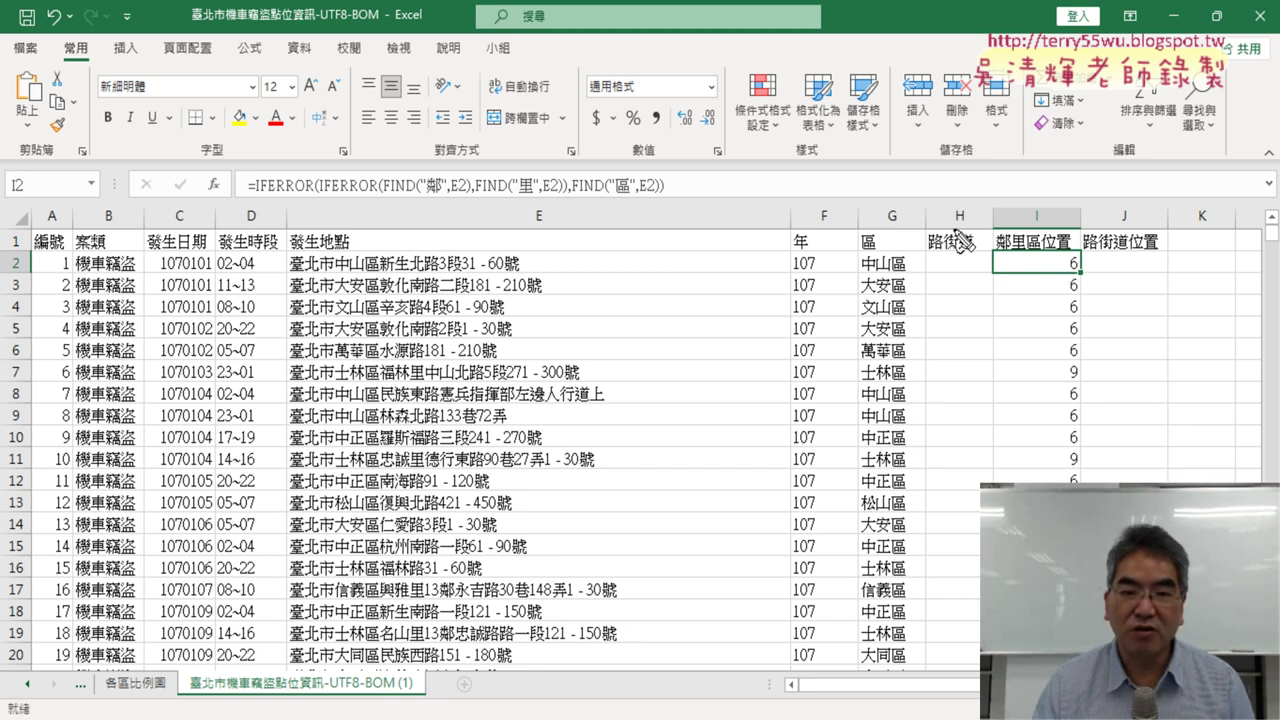
Step: Mark the 鄉, 里 and 區 lookups in I2's formula and circle J2 as the next target
left_click_drag(426, 194, 440, 194)
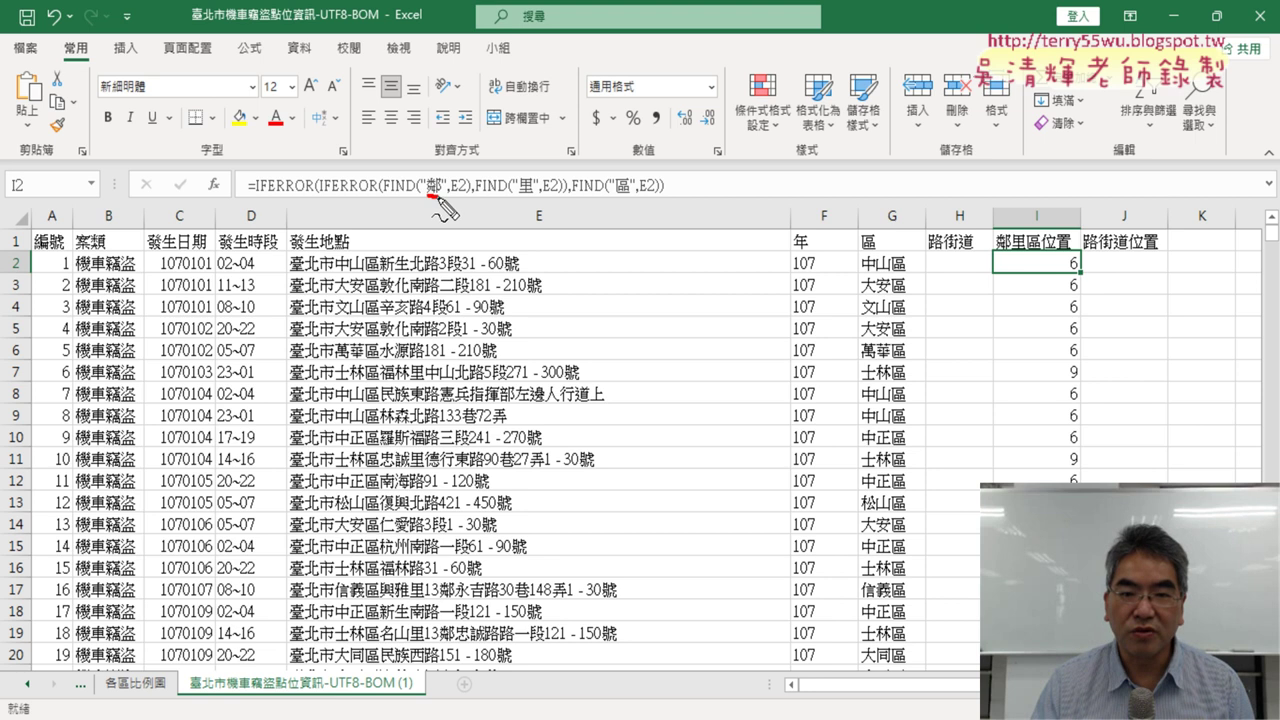
left_click_drag(518, 194, 532, 194)
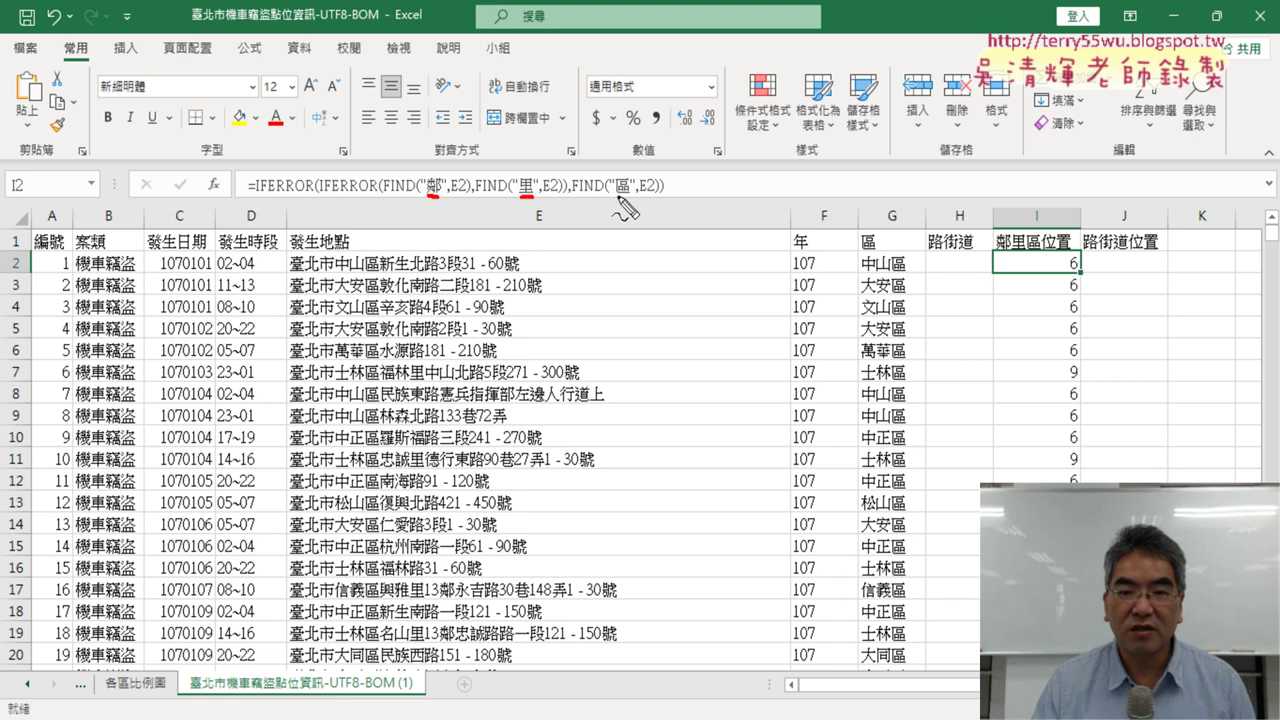
left_click_drag(616, 194, 630, 194)
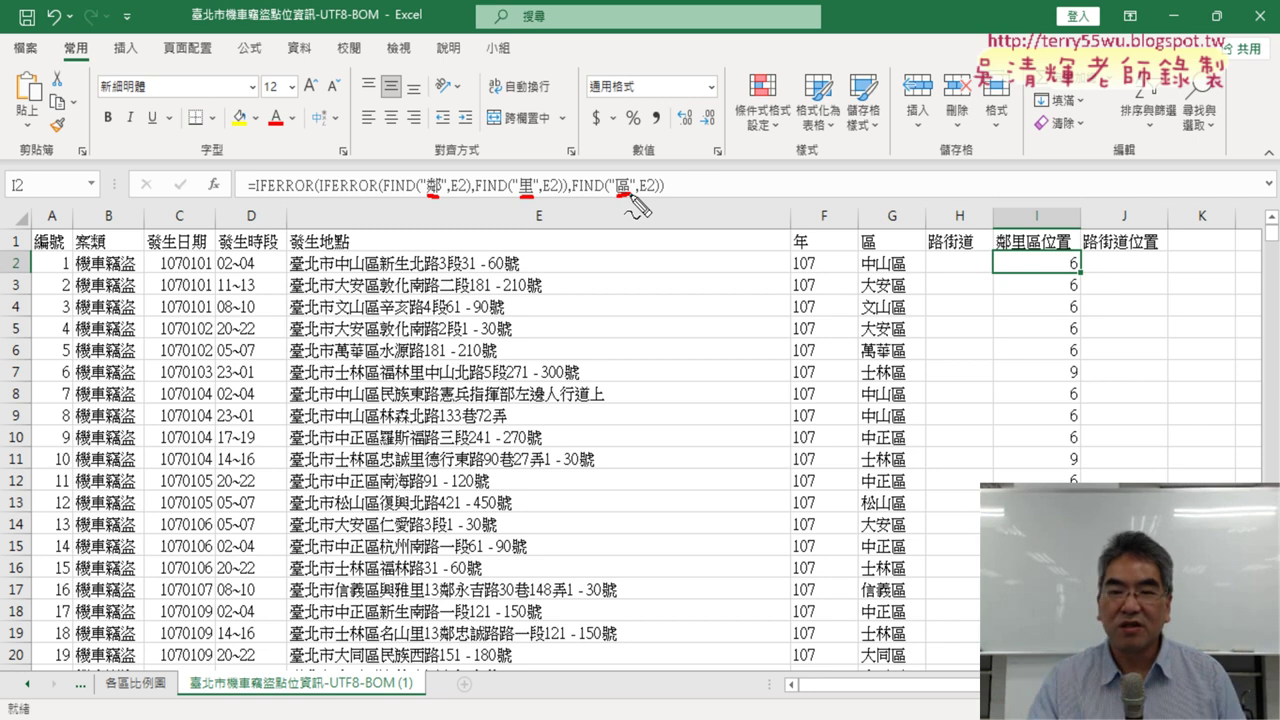
left_click_drag(957, 104, 1130, 185)
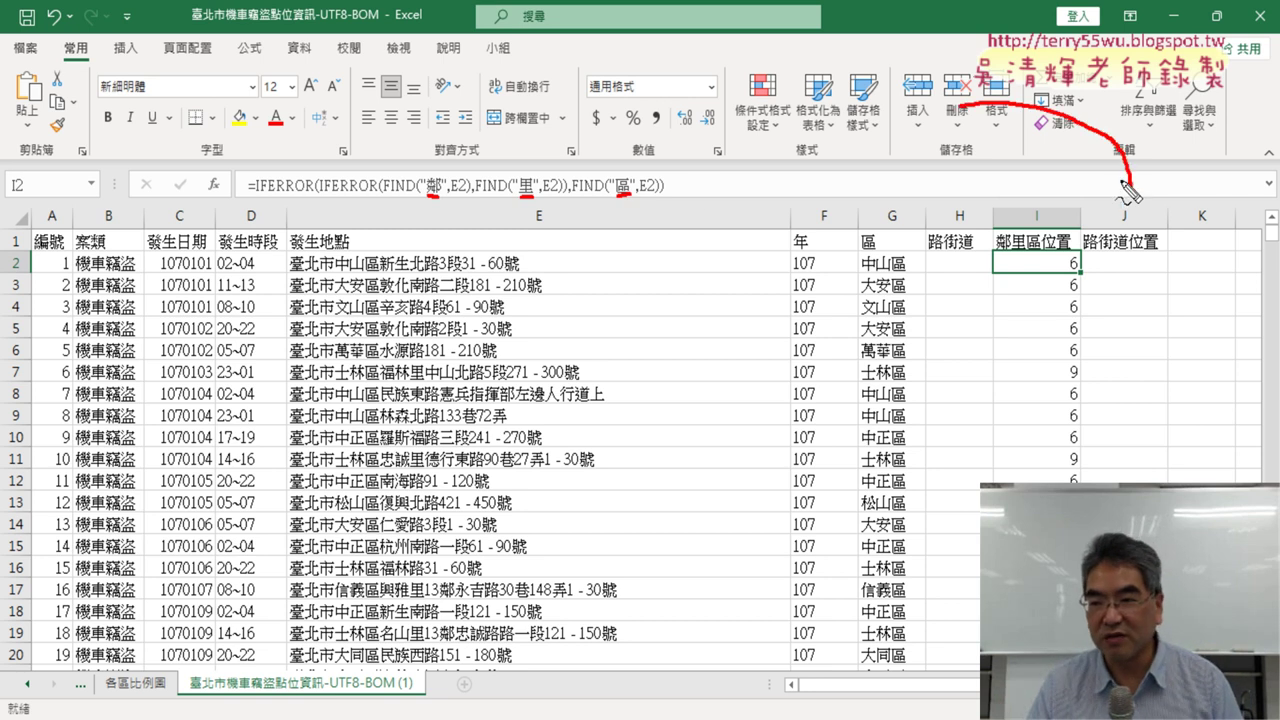
left_click_drag(1150, 270, 1152, 262)
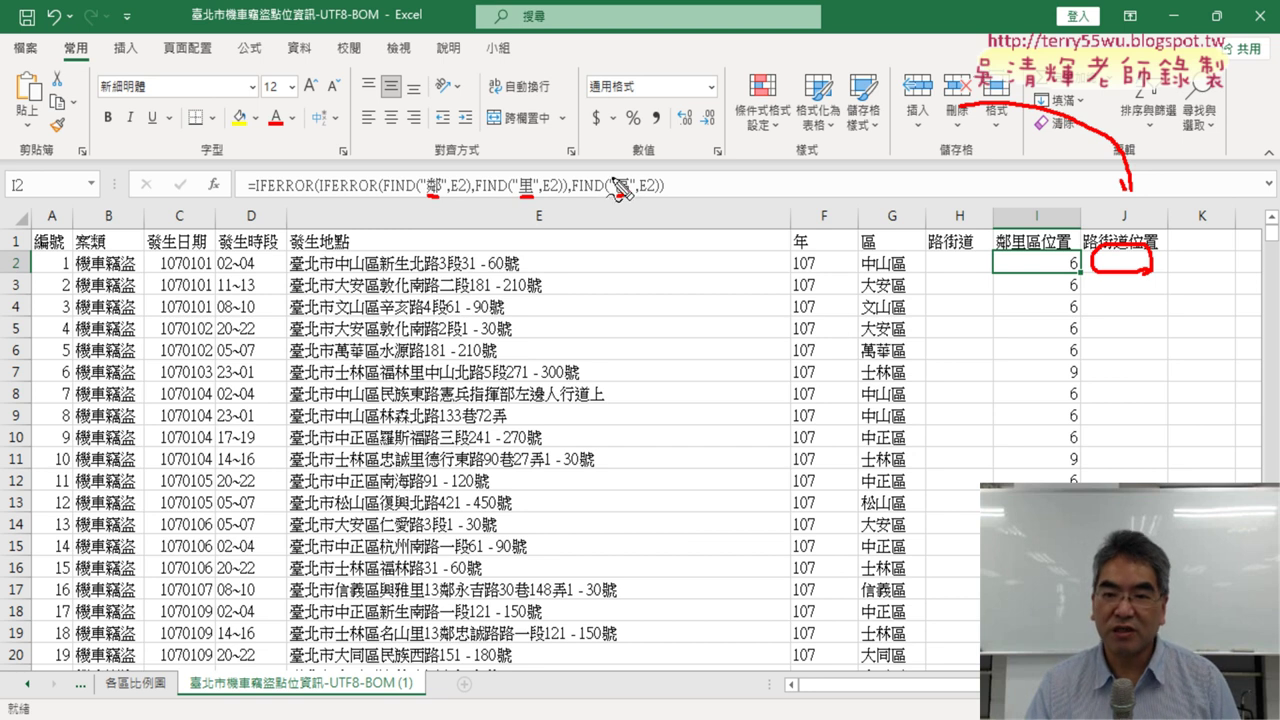
left_click_drag(616, 197, 631, 196)
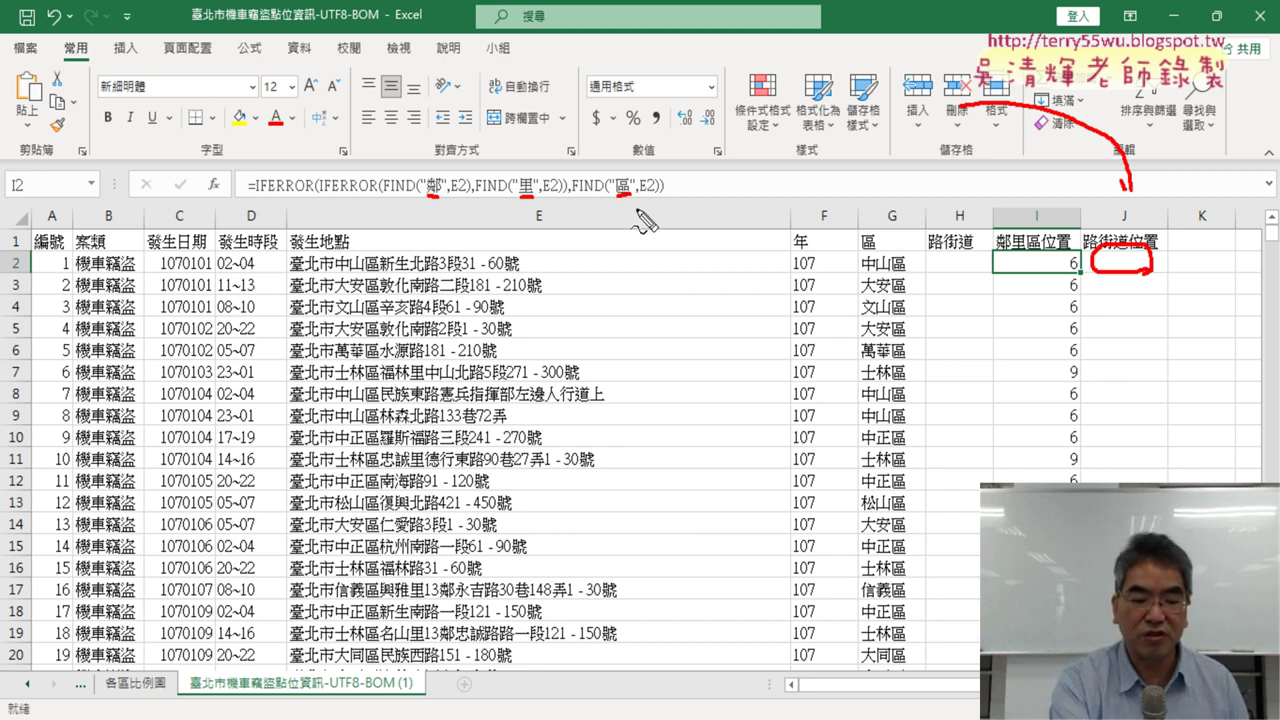
Step: Clear the ink and select I2's full IFERROR/FIND formula text for copying
key("Escape")
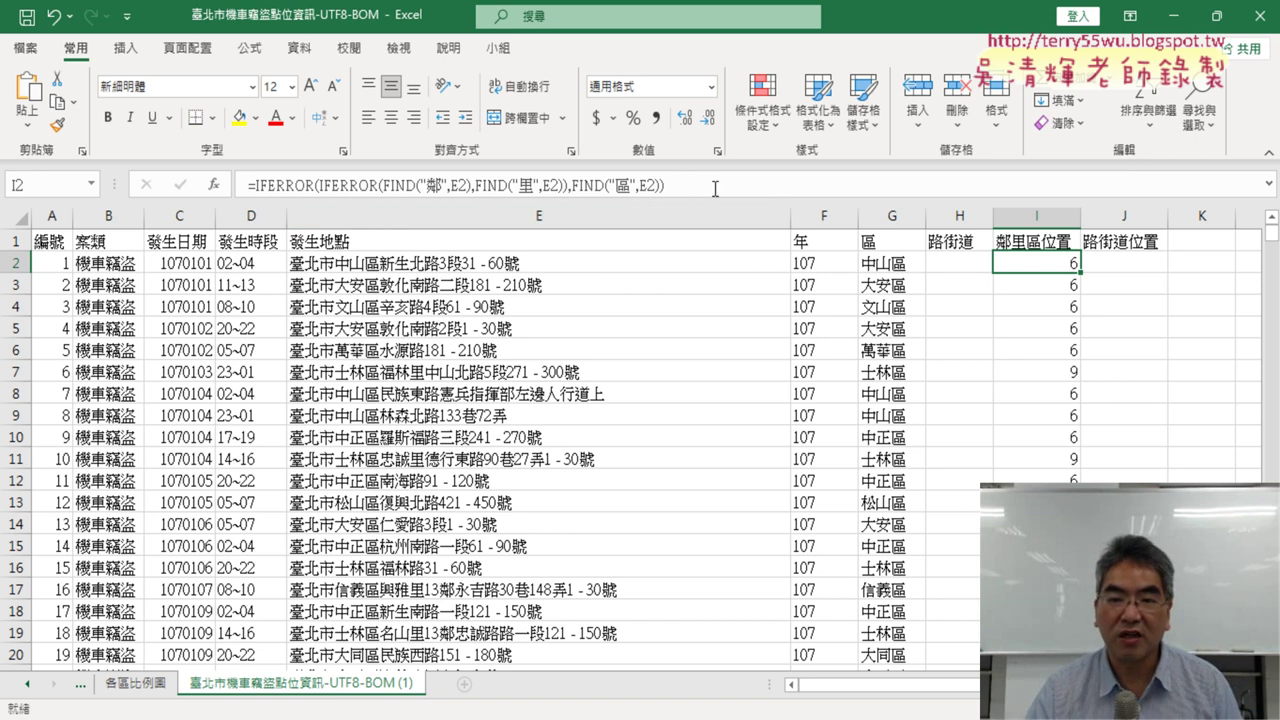
left_click_drag(715, 188, 248, 186)
key("super+c")
right_click(337, 186)
Step: Paste the copied formula into J2 and change the first lookup character to 路
key("Escape")
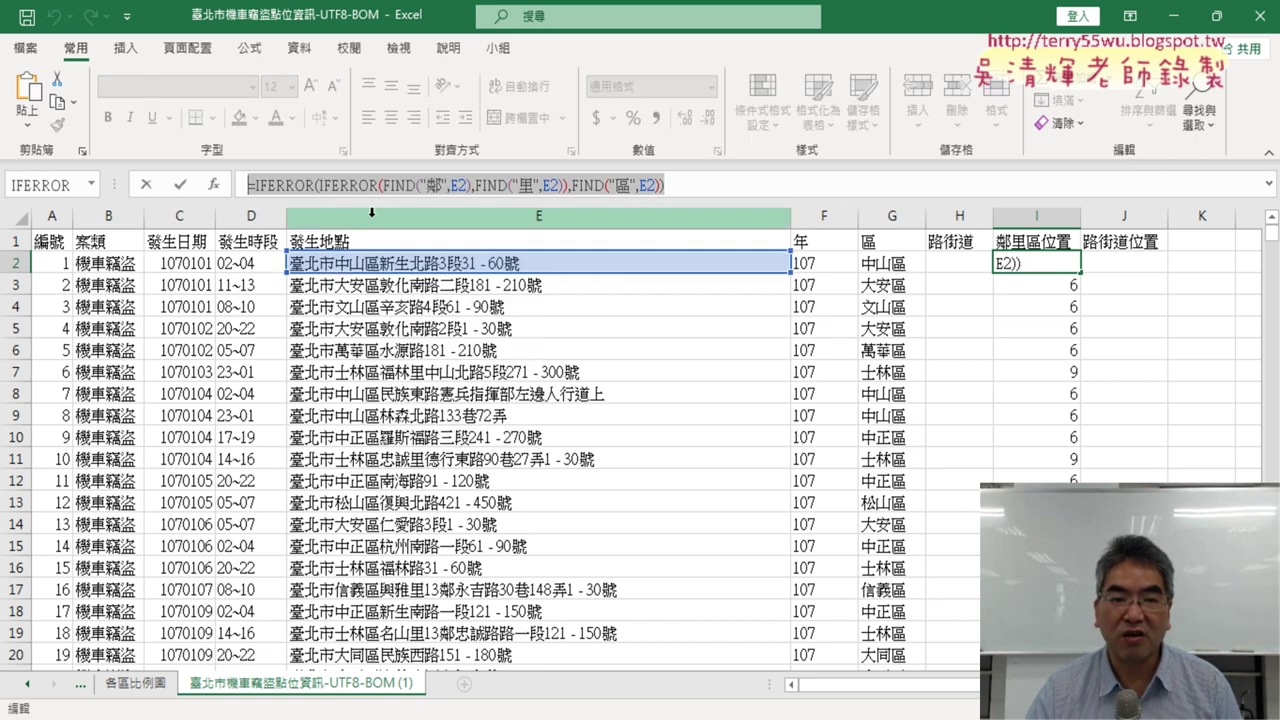
key("Escape")
left_click(1145, 260)
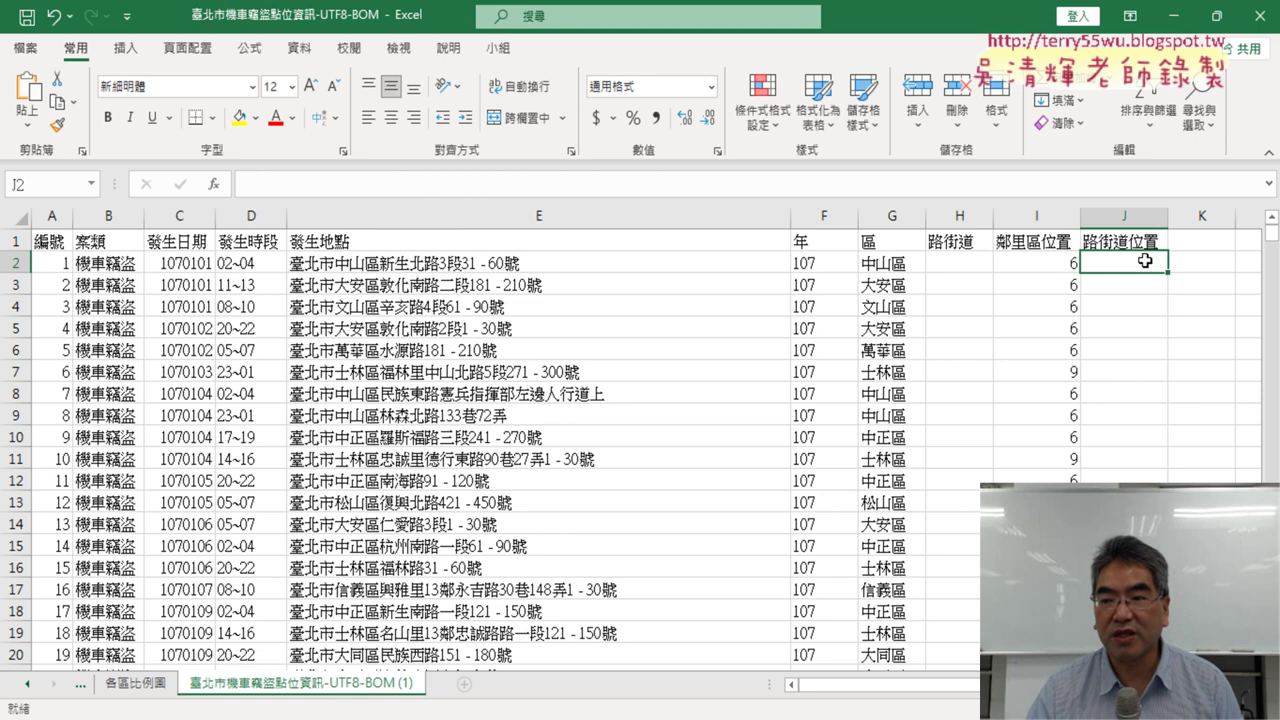
left_click(536, 185)
right_click(536, 185)
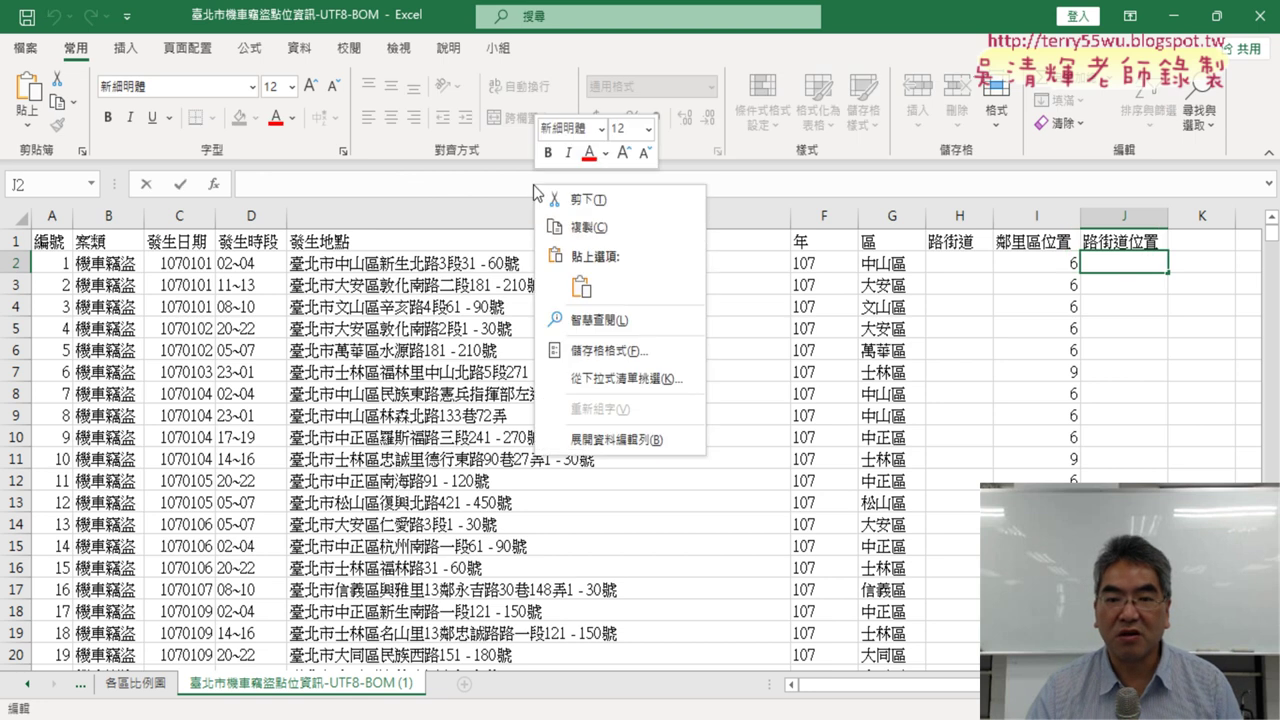
left_click(581, 287)
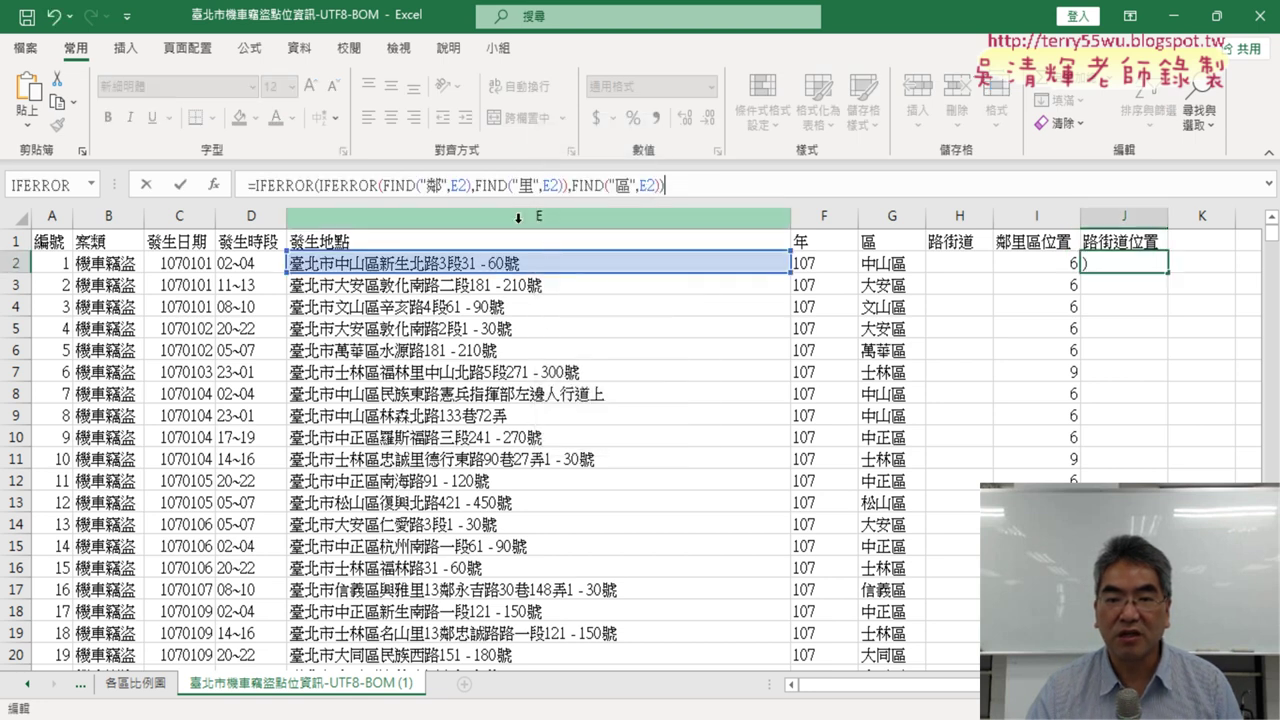
type("ㄌ")
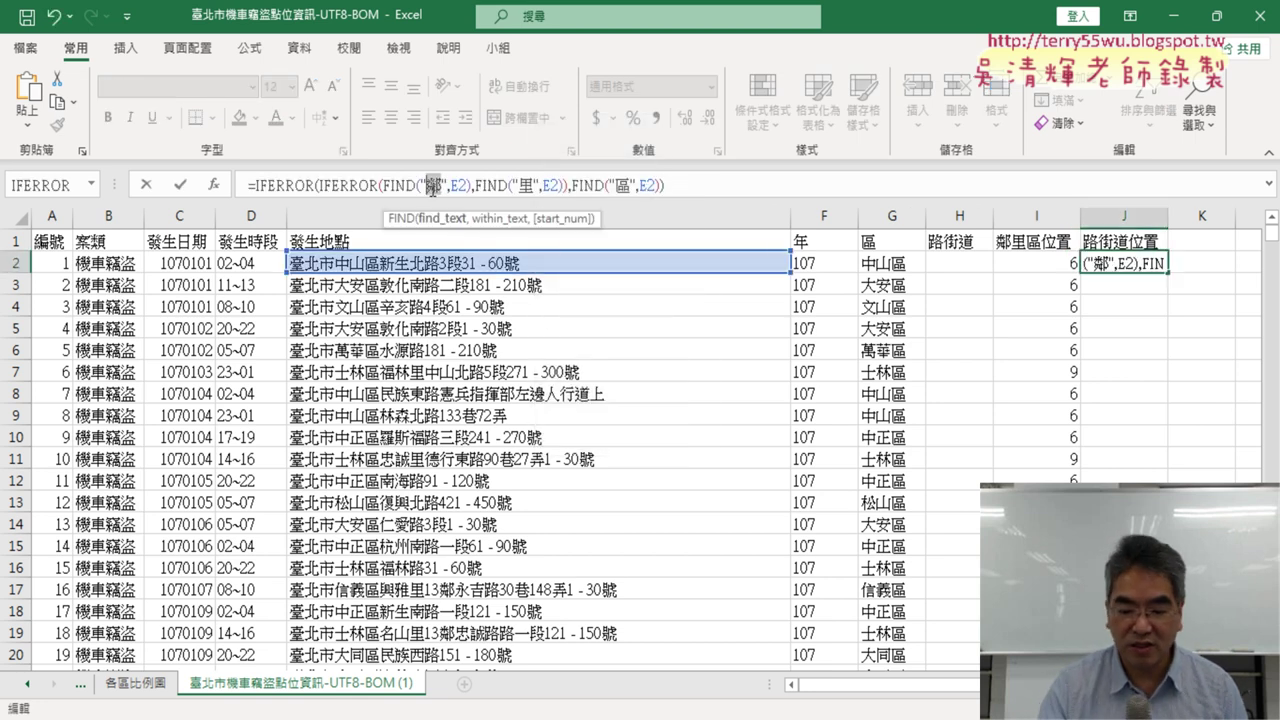
type("ㄨ4")
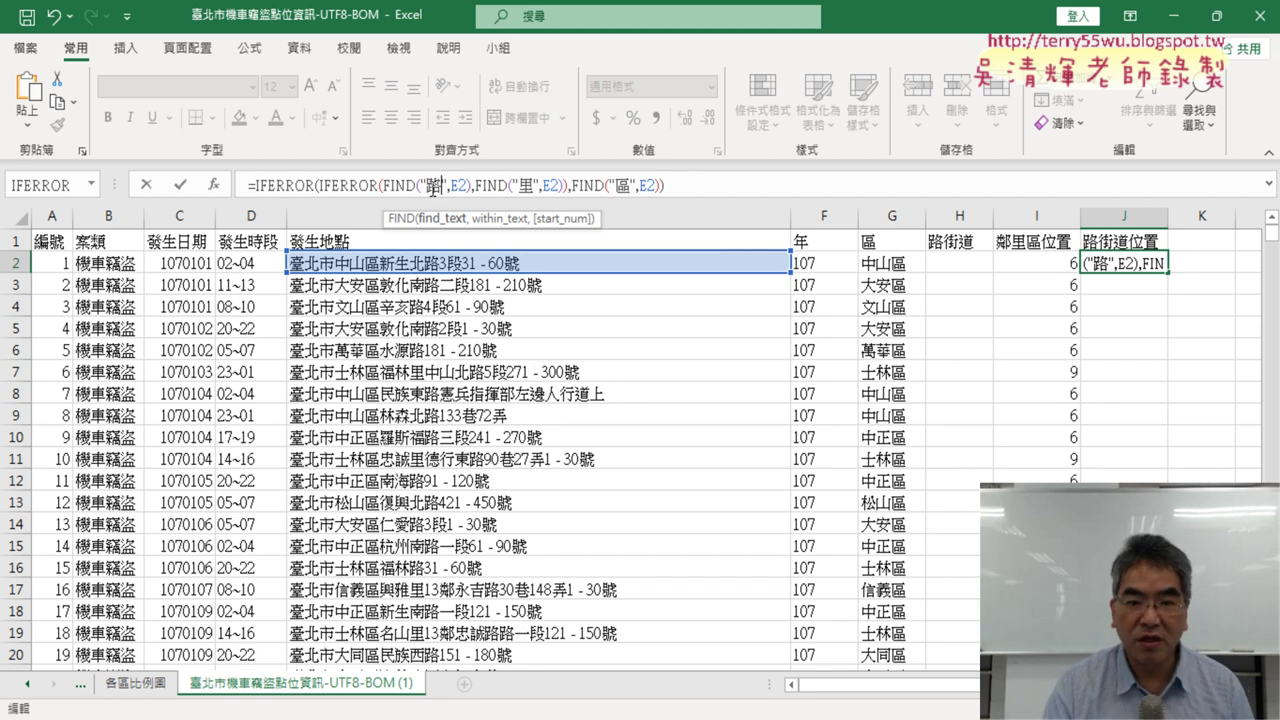
key("Return")
Step: Replace 里 with 街 in the formula's second FIND lookup
key("Right")
key("Right")
key("Right")
key("Right")
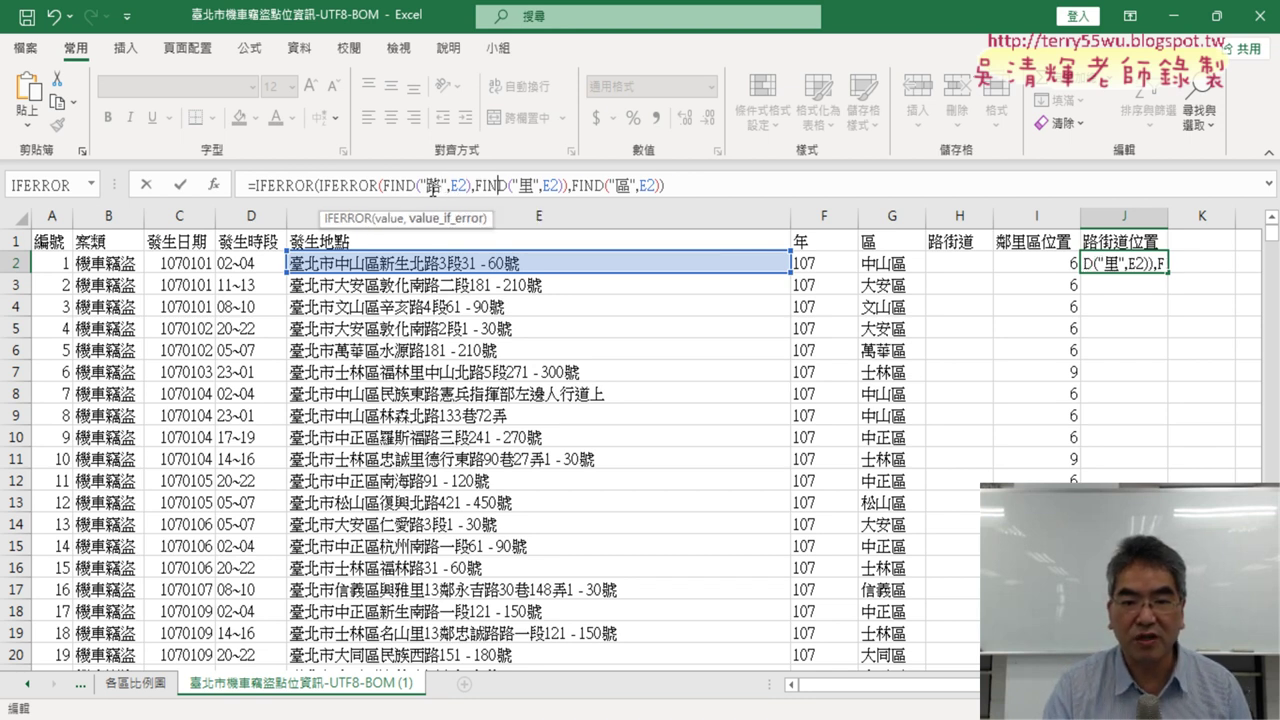
key("Right")
key("Right")
key("Right")
key("Delete")
type("ㄐ")
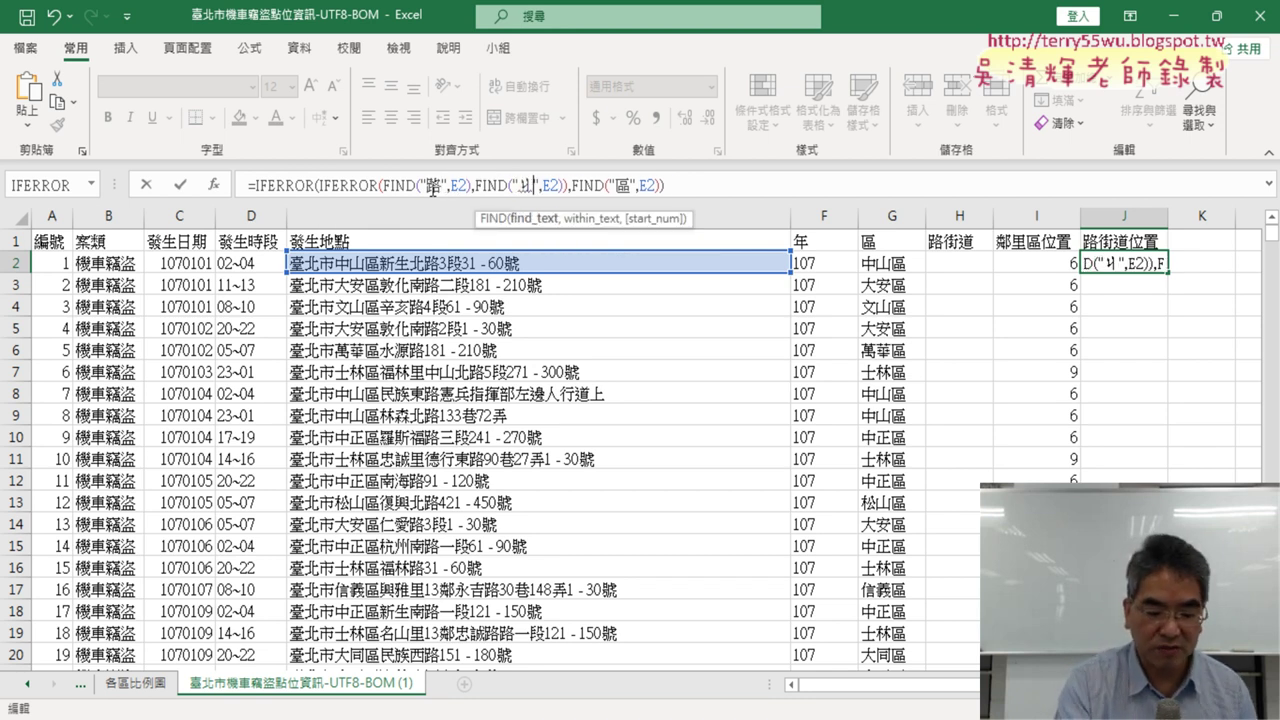
type("ㄧㄝ")
key("space")
key("Down")
key("Down")
key("Down")
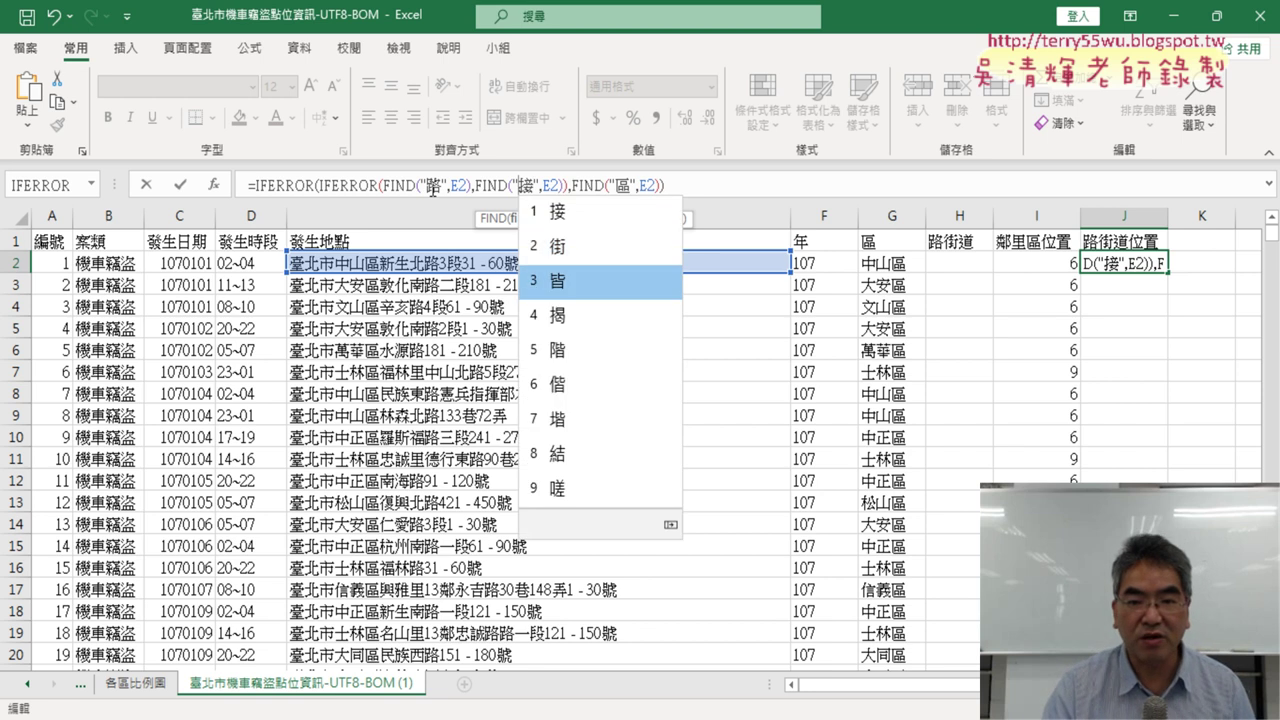
key("Up")
key("Return")
Step: Replace 區 with 道 in the last lookup and commit, so J2 returns 10
key("Right")
key("Right")
key("Right")
key("Right")
key("Right")
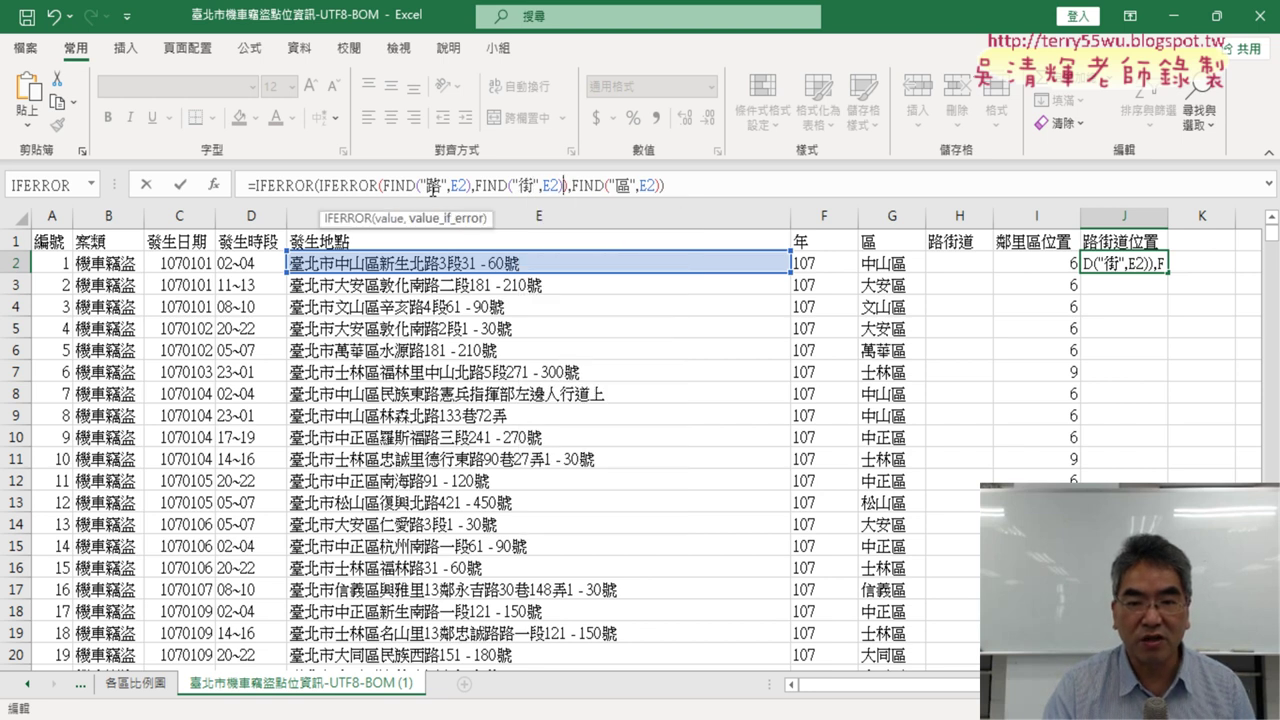
key("Right")
key("Right")
key("Right")
key("Right")
key("Right")
key("Right")
key("Right")
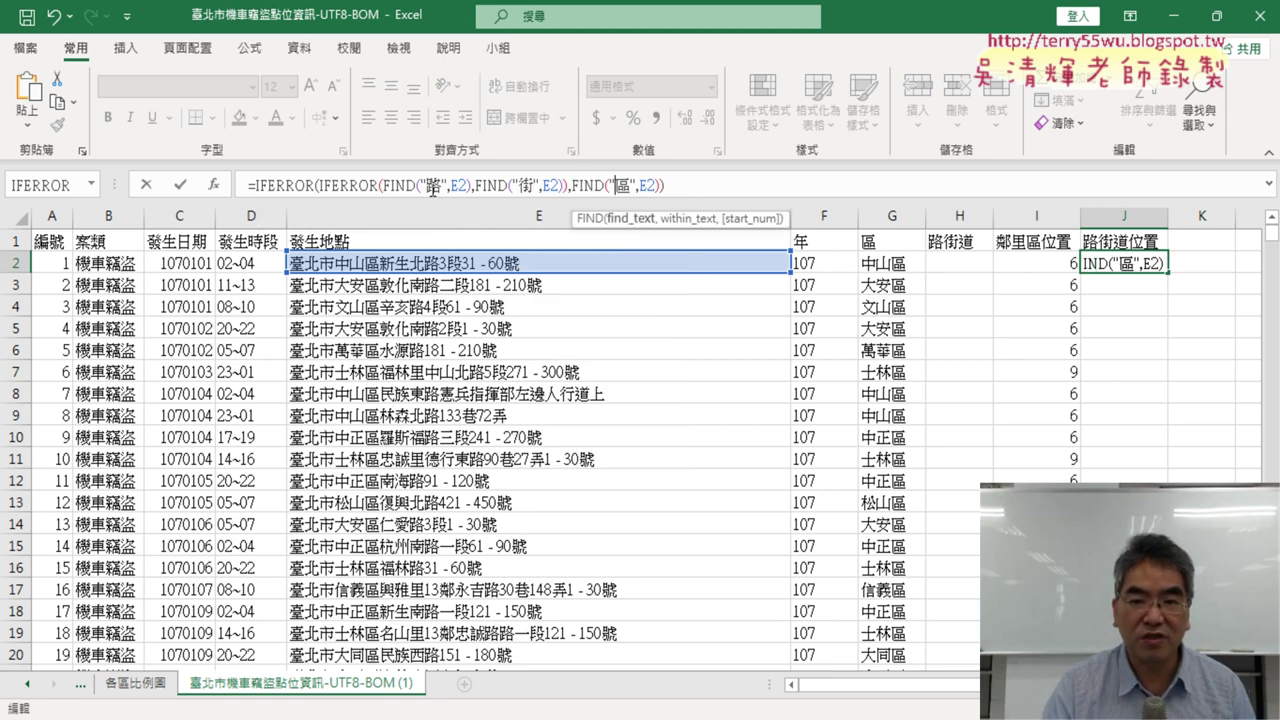
key("Delete")
type("2l4")
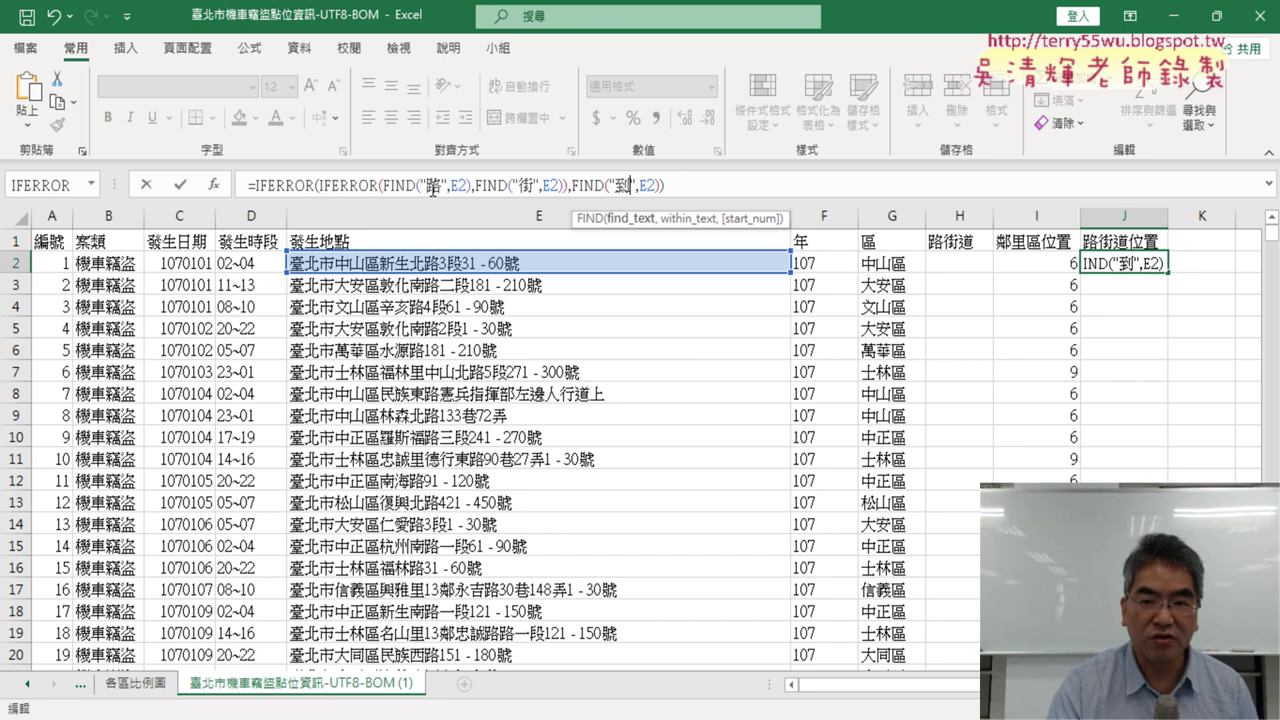
key("Down")
key("Down")
key("Return")
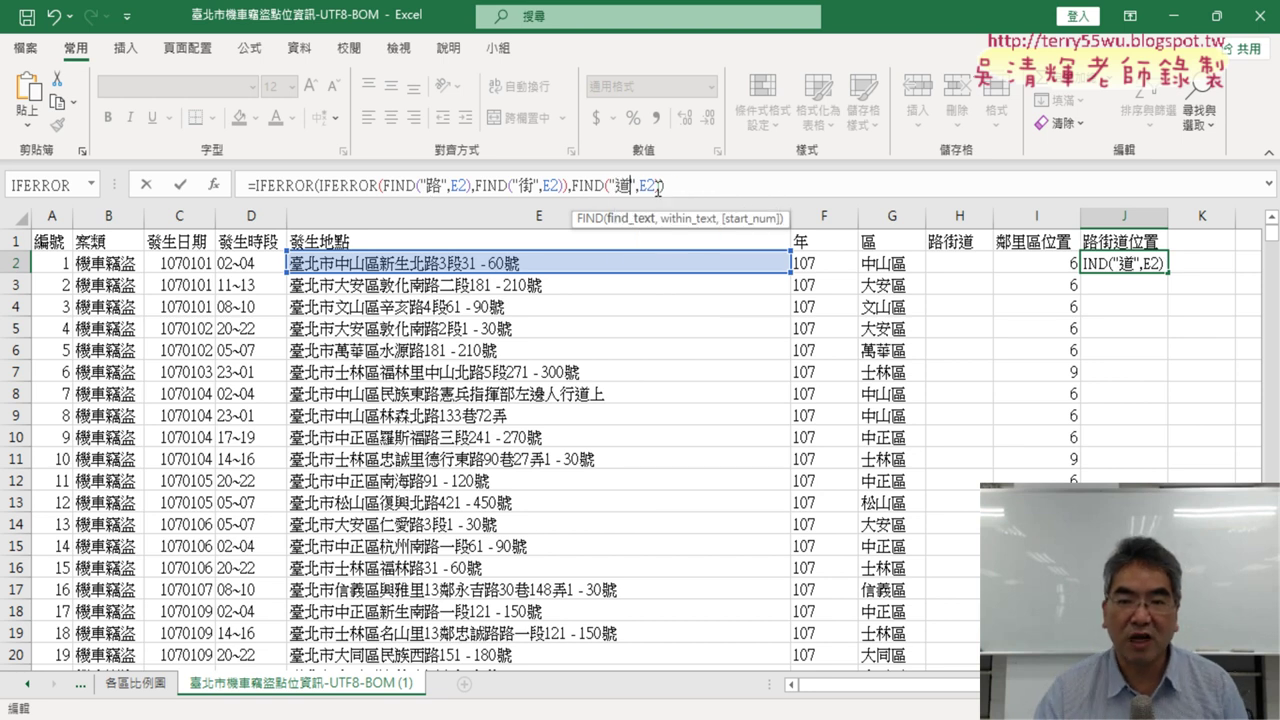
left_click(180, 185)
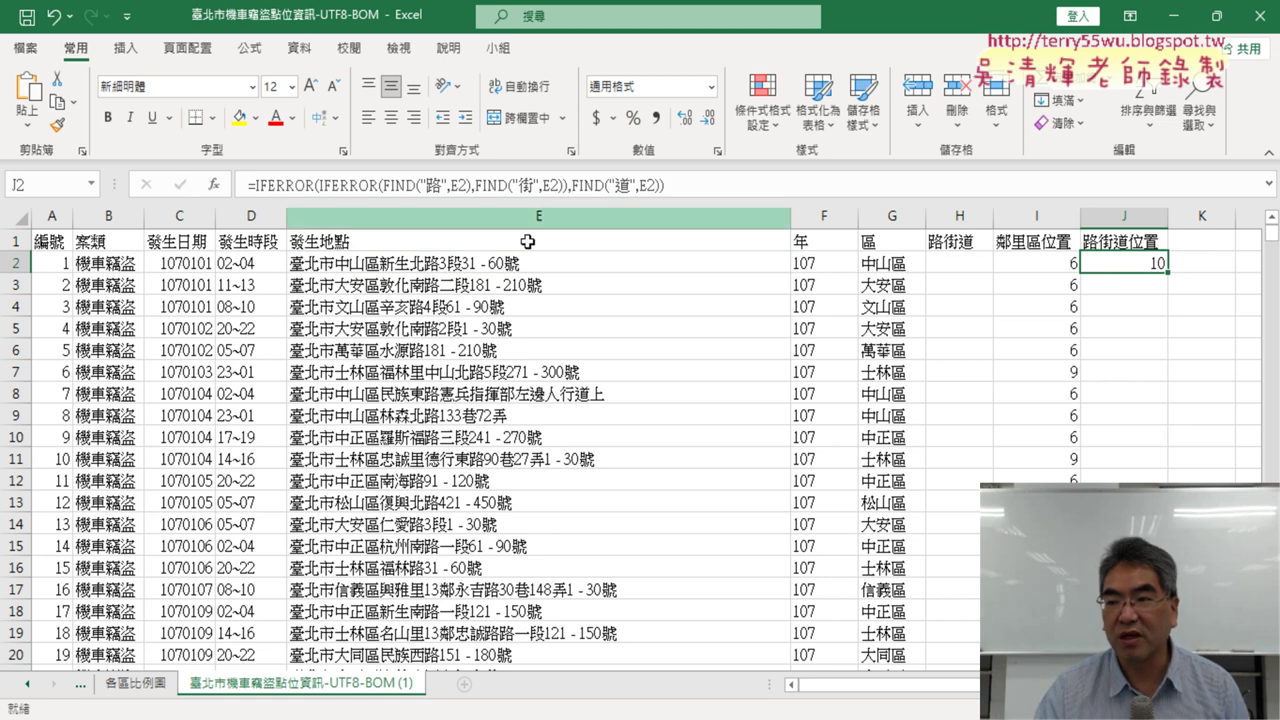
double_click(1166, 273)
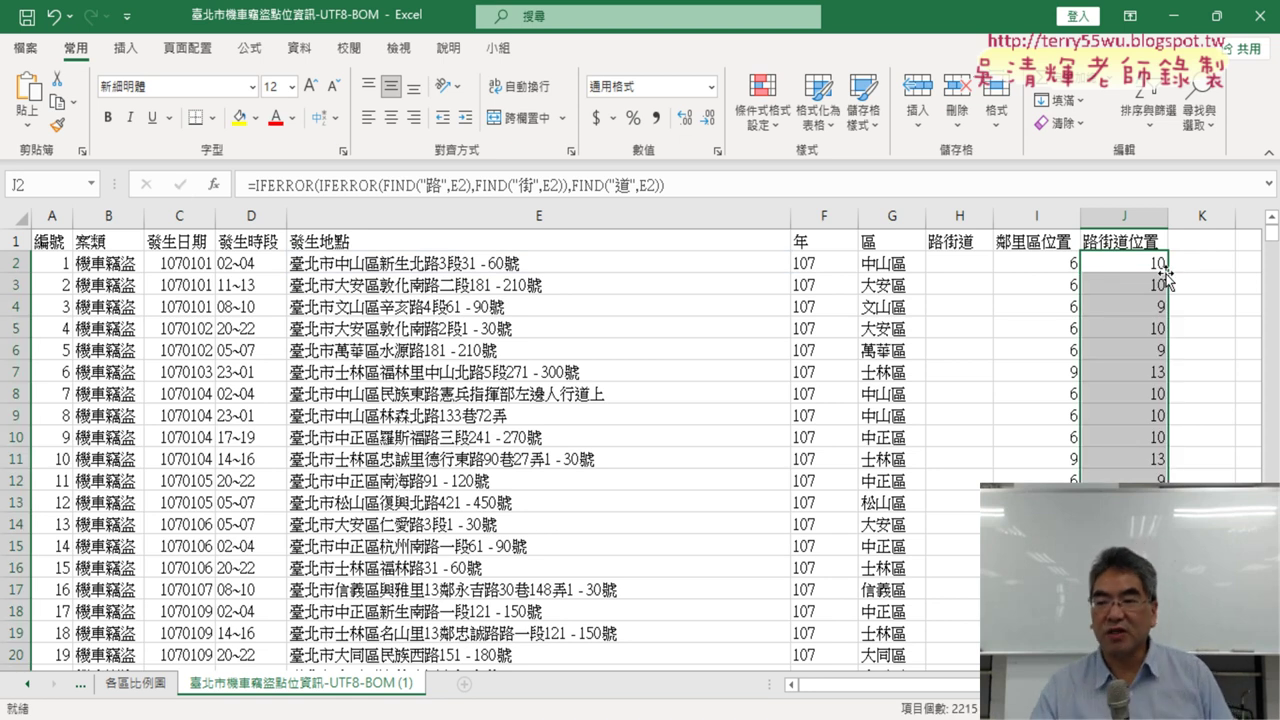
scroll(1166, 275, "down", 5)
scroll(1166, 275, "down", 6)
scroll(1150, 282, "up", 4)
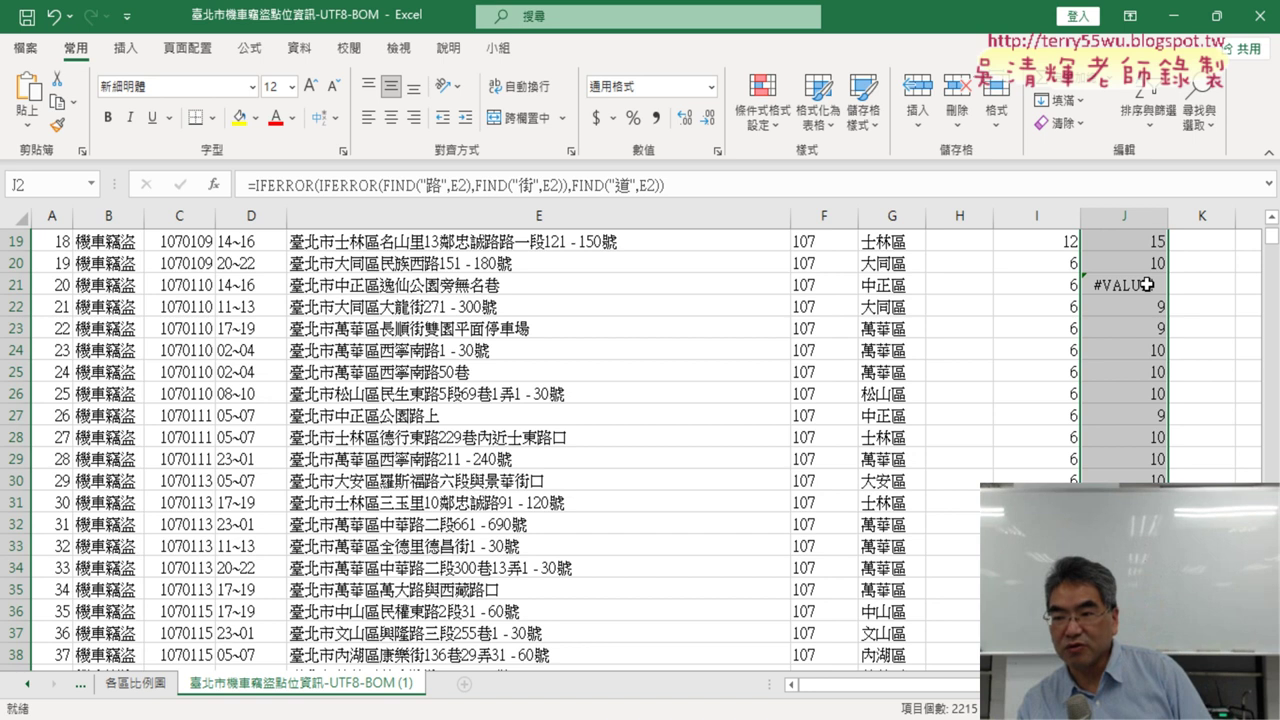
left_click(1147, 285)
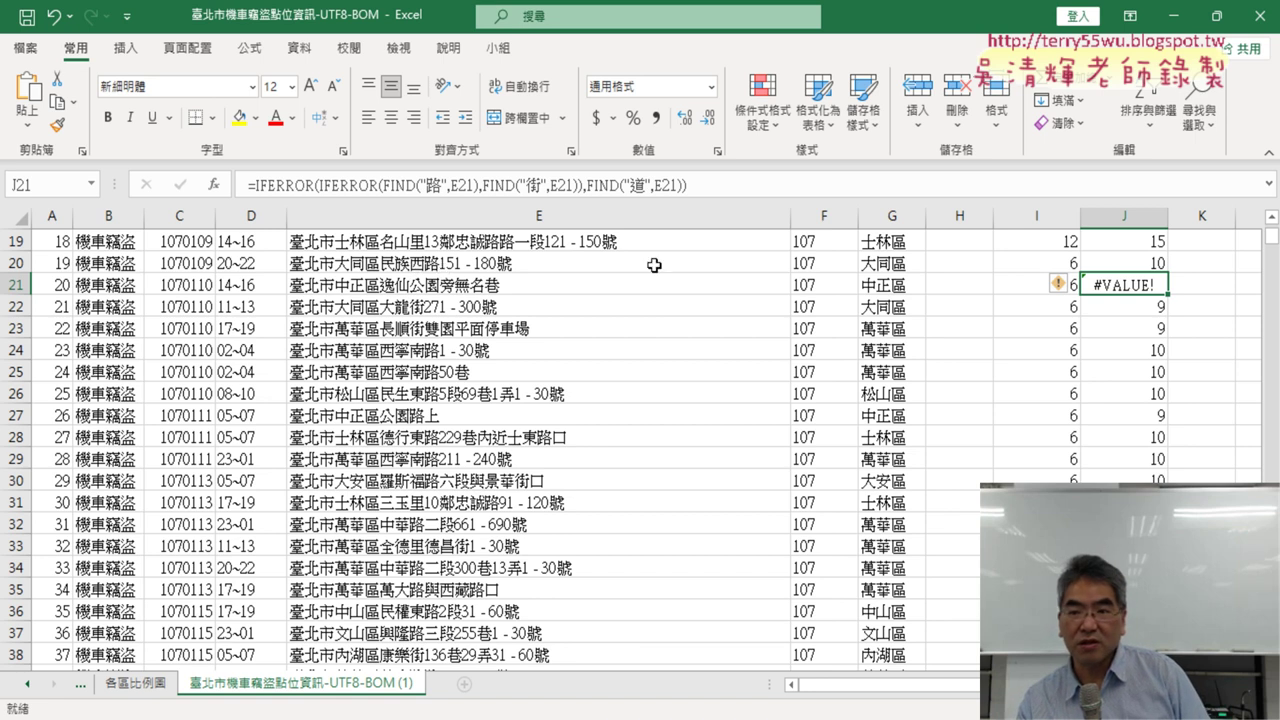
left_click(457, 283)
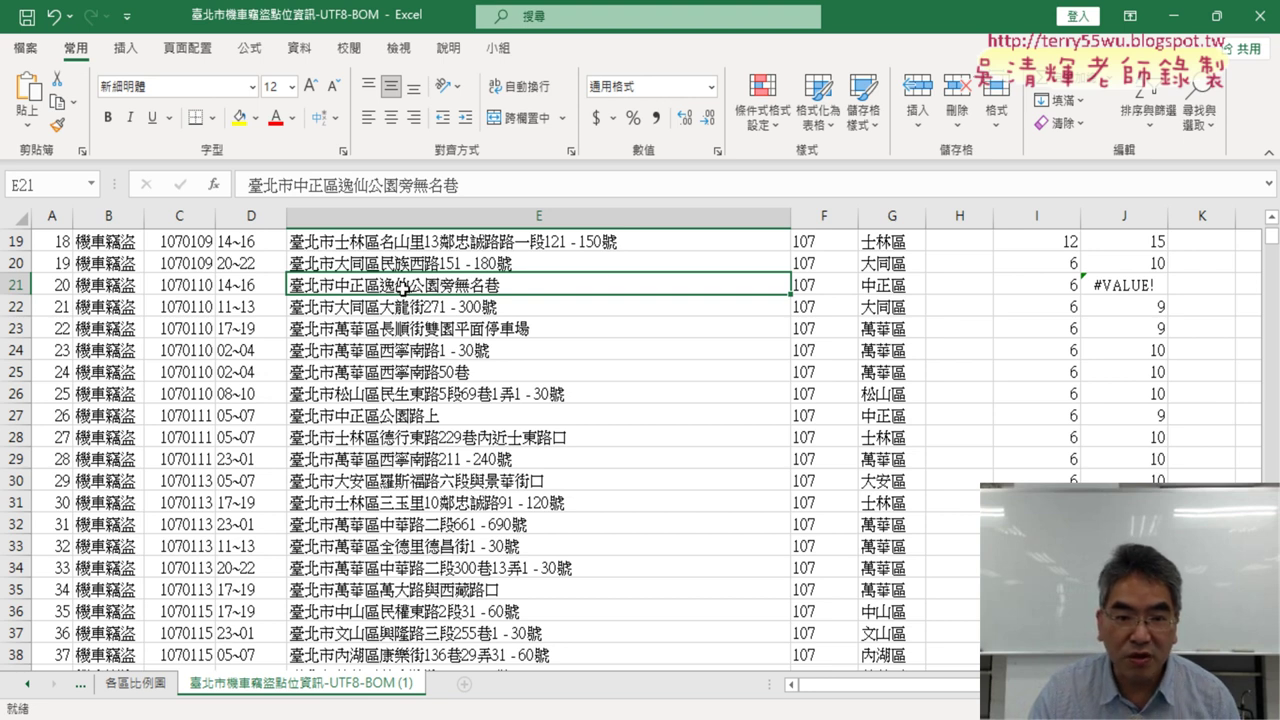
double_click(476, 285)
left_click_drag(455, 285, 486, 285)
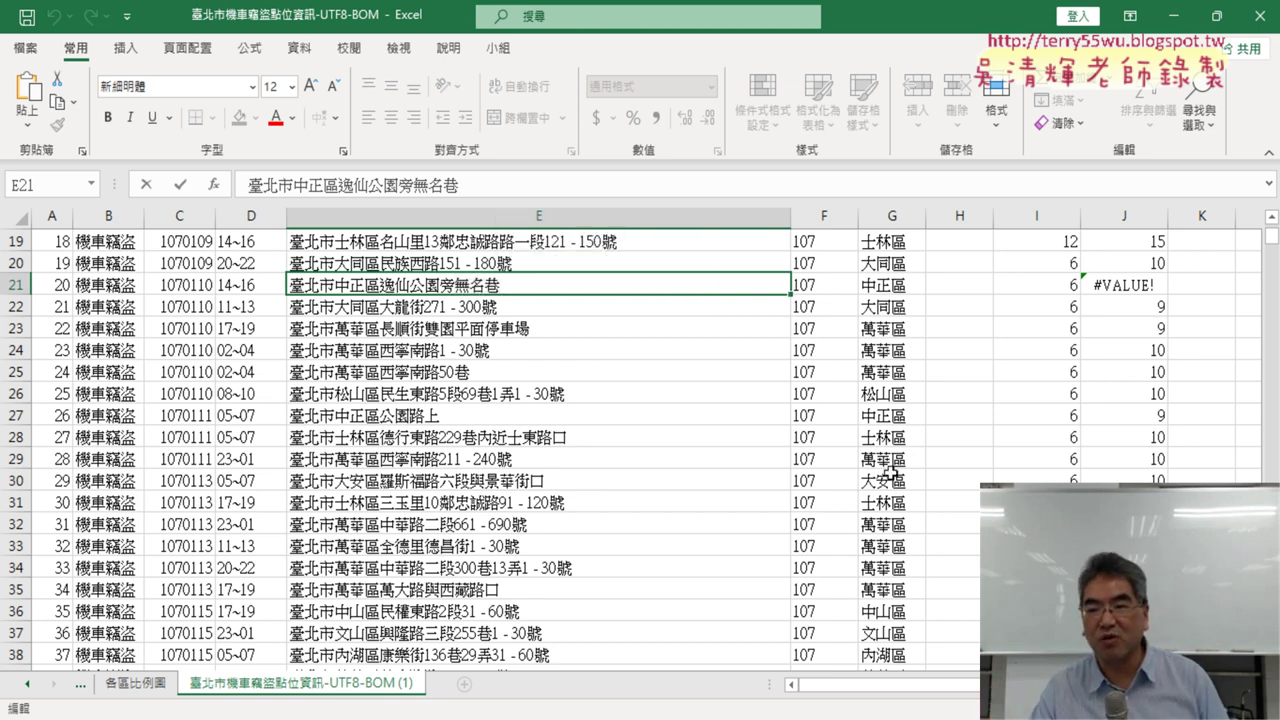
scroll(891, 473, "down", 8)
scroll(891, 462, "down", 4)
scroll(891, 465, "down", 8)
scroll(891, 467, "down", 4)
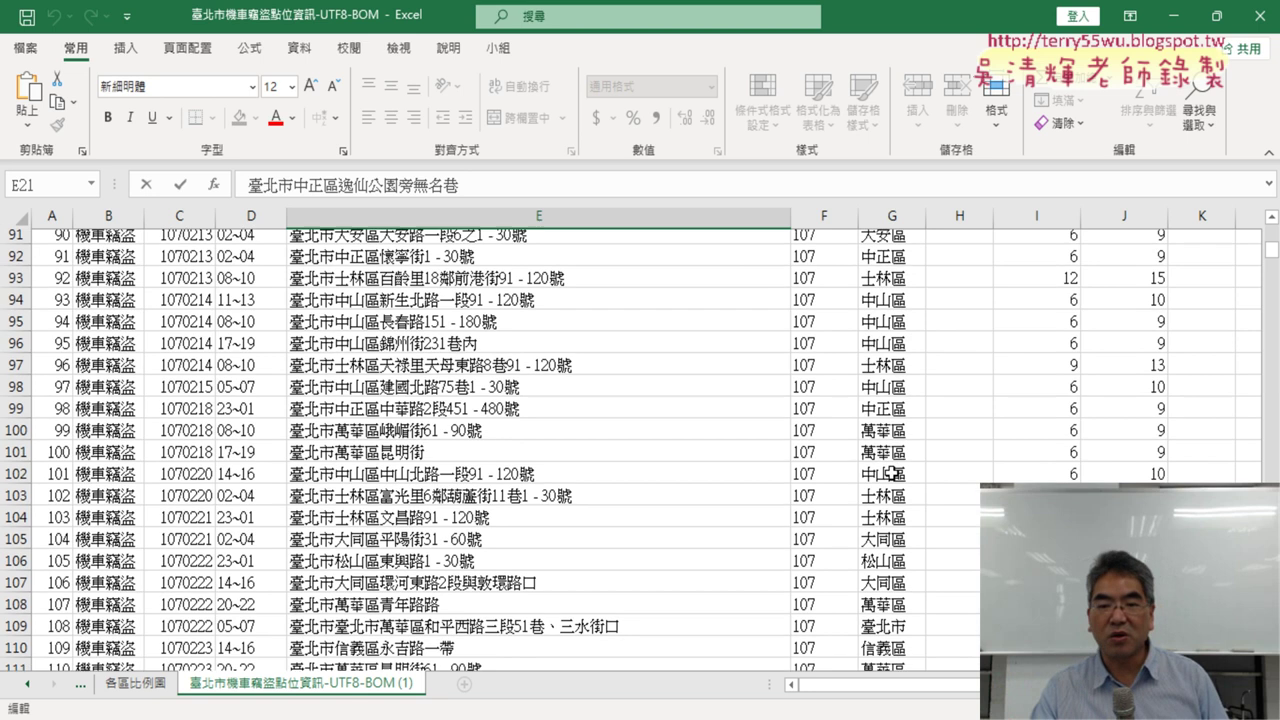
scroll(891, 470, "down", 8)
scroll(891, 472, "down", 4)
scroll(893, 474, "down", 7)
scroll(897, 477, "down", 2)
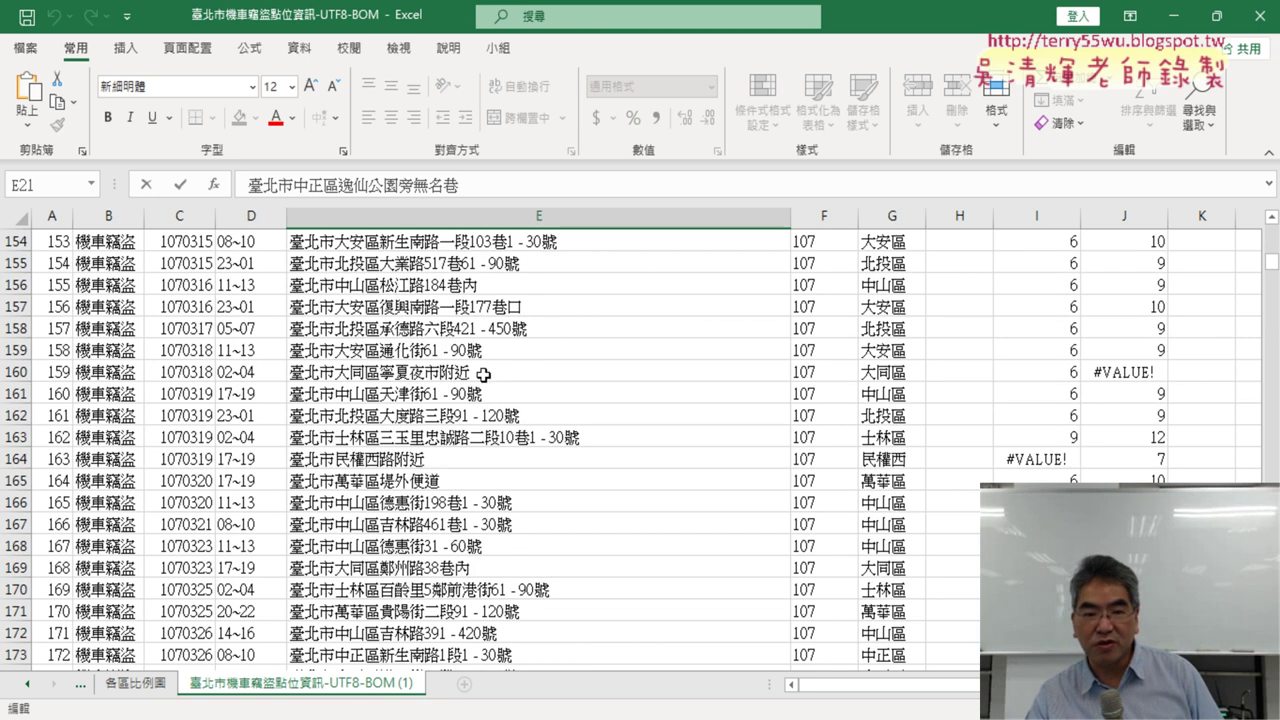
left_click(446, 373)
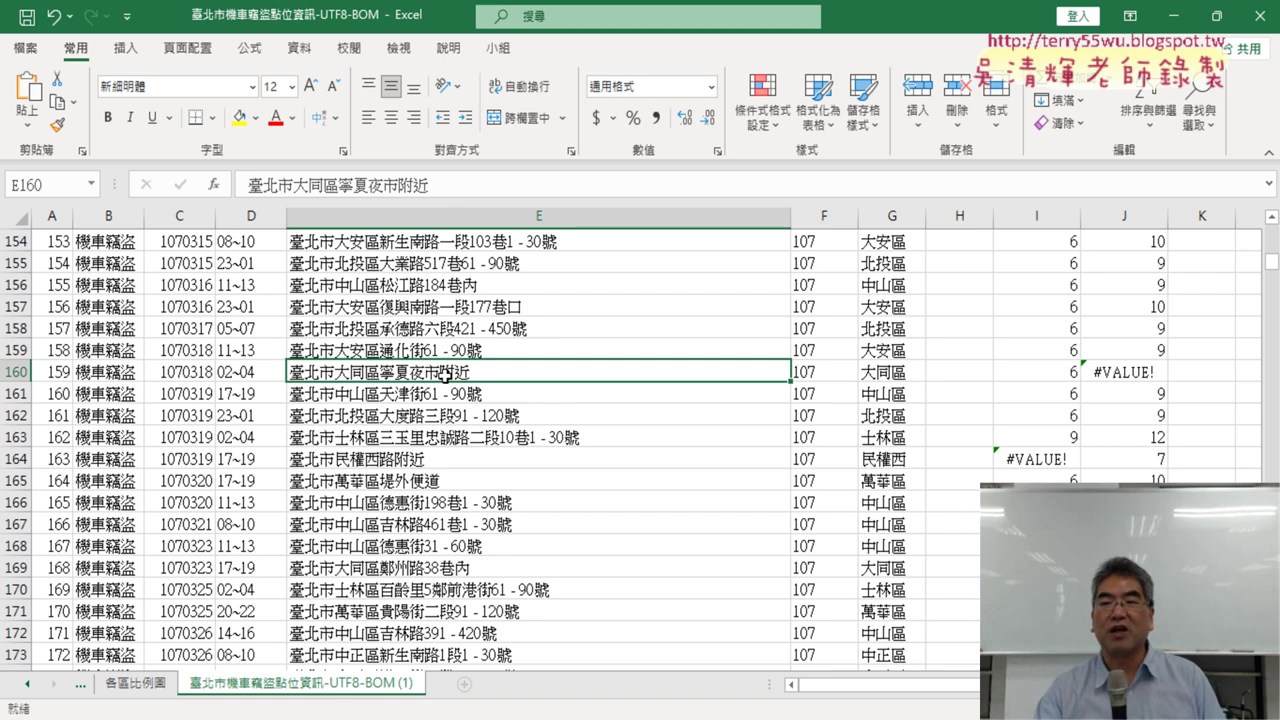
left_click_drag(1271, 265, 1271, 232)
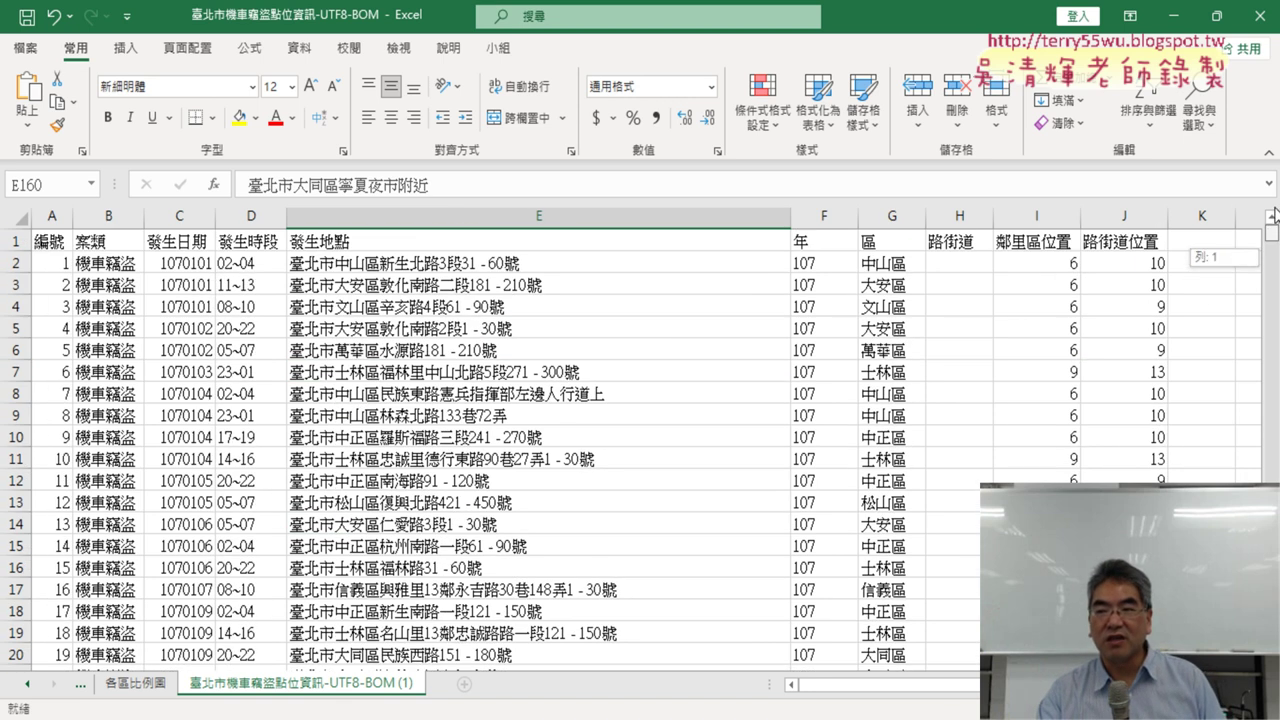
left_click(1041, 267)
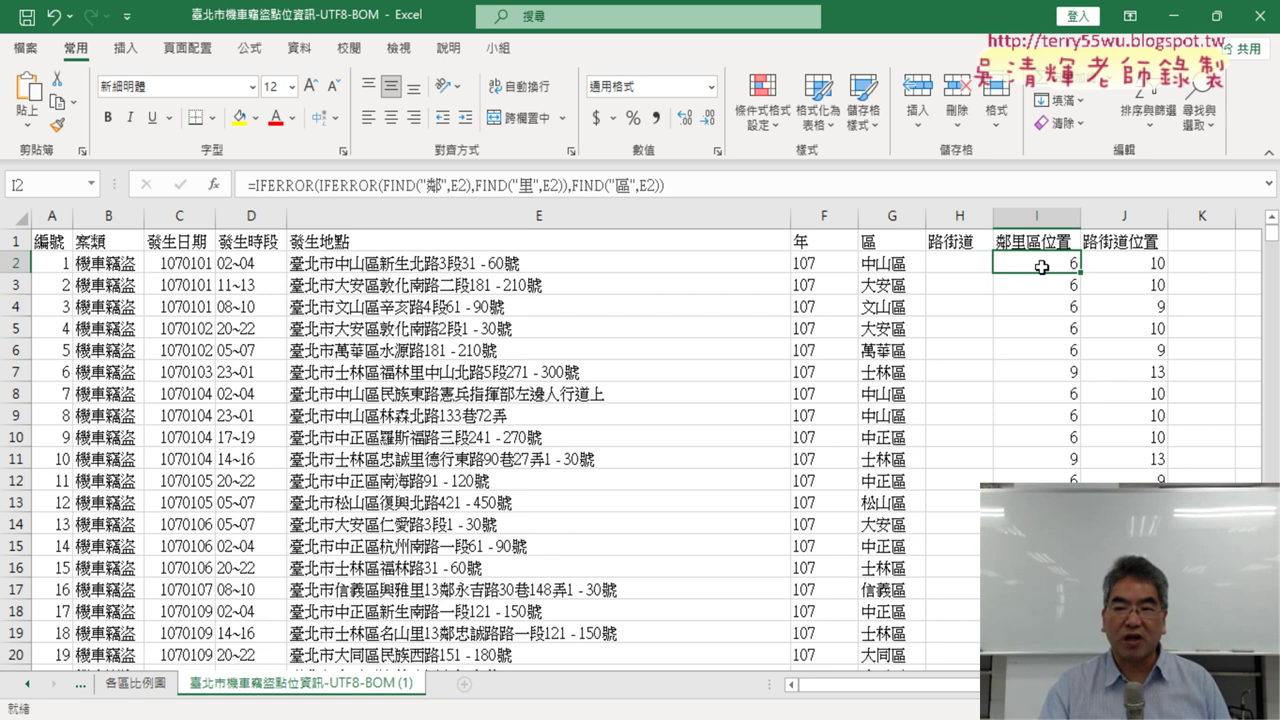
left_click(1040, 245)
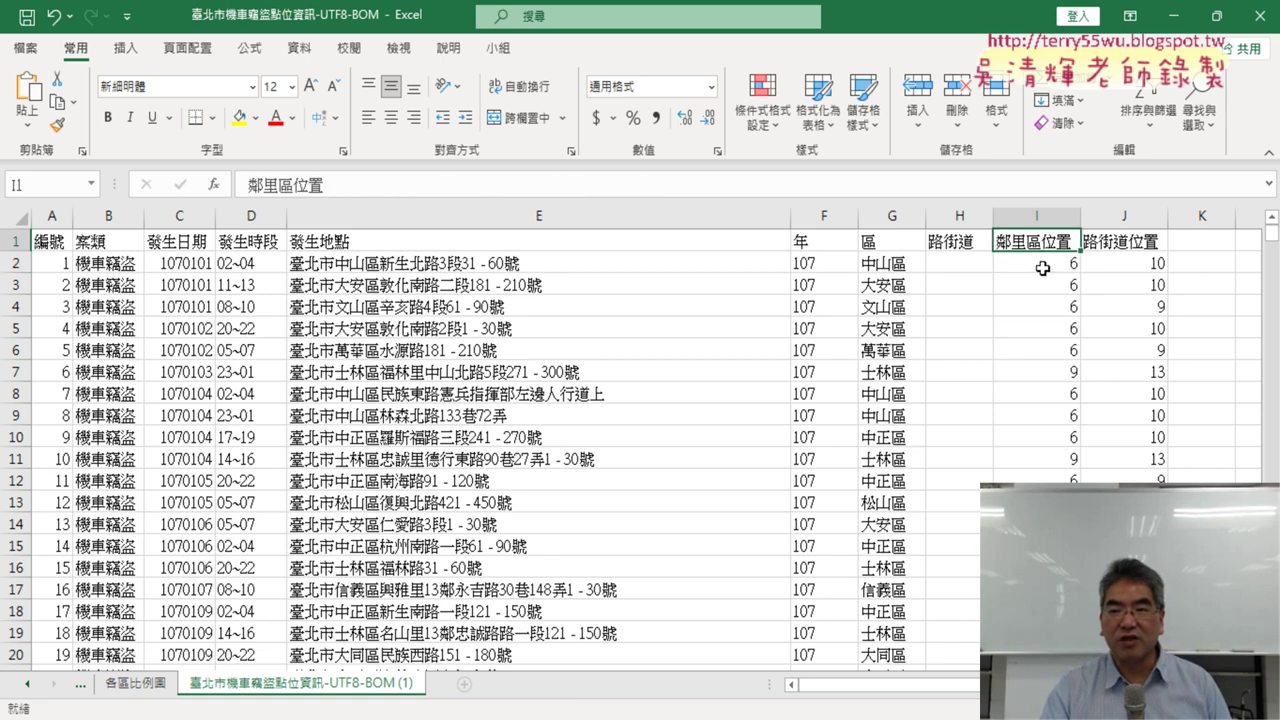
left_click(1042, 266)
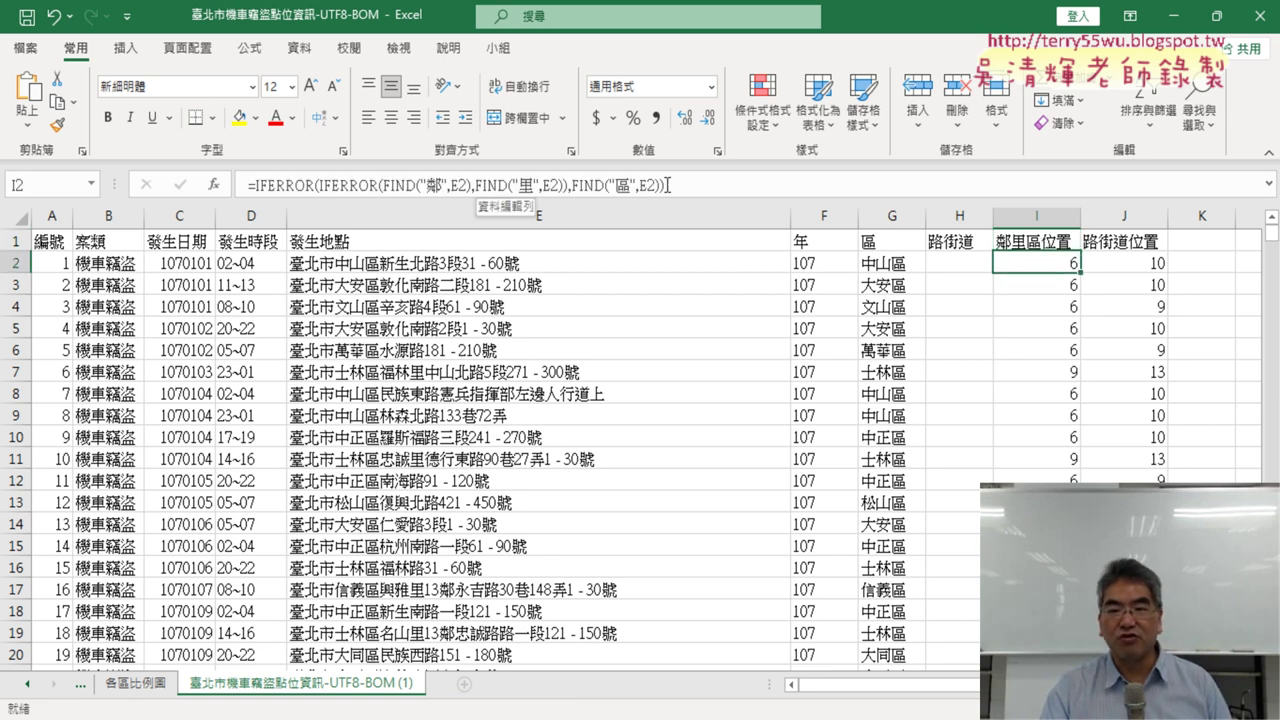
left_click(1146, 265)
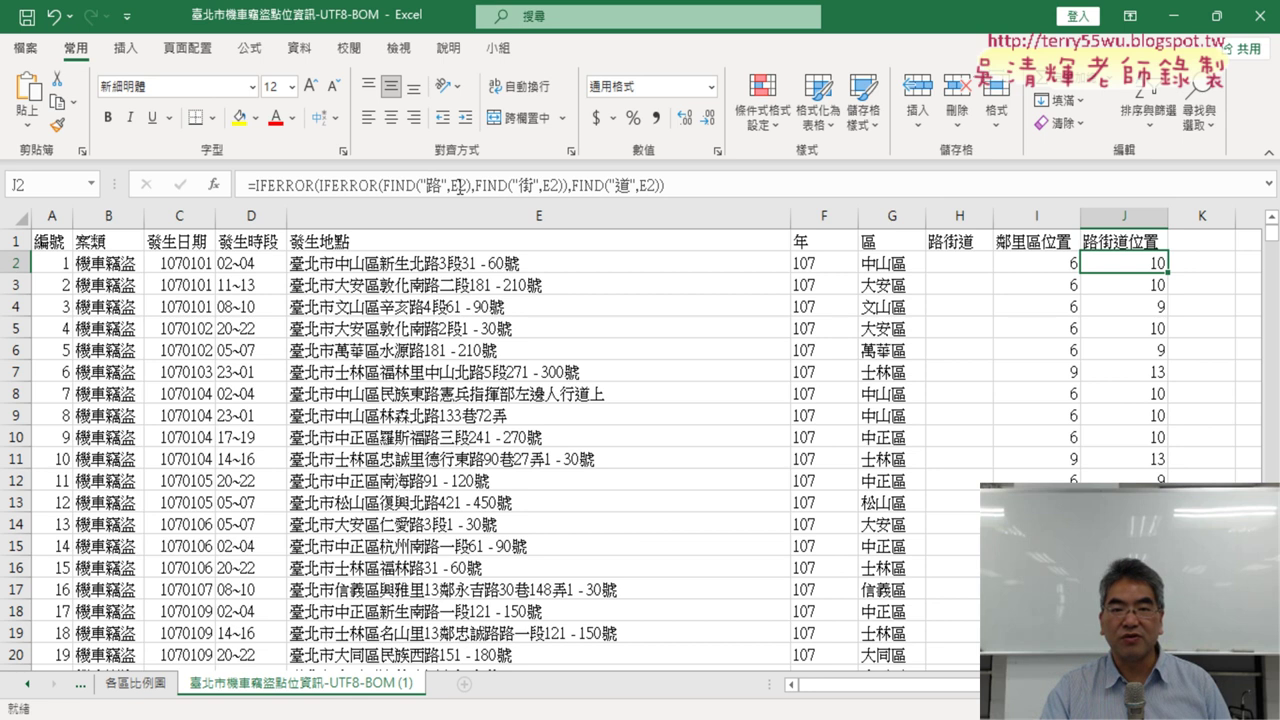
left_click(980, 263)
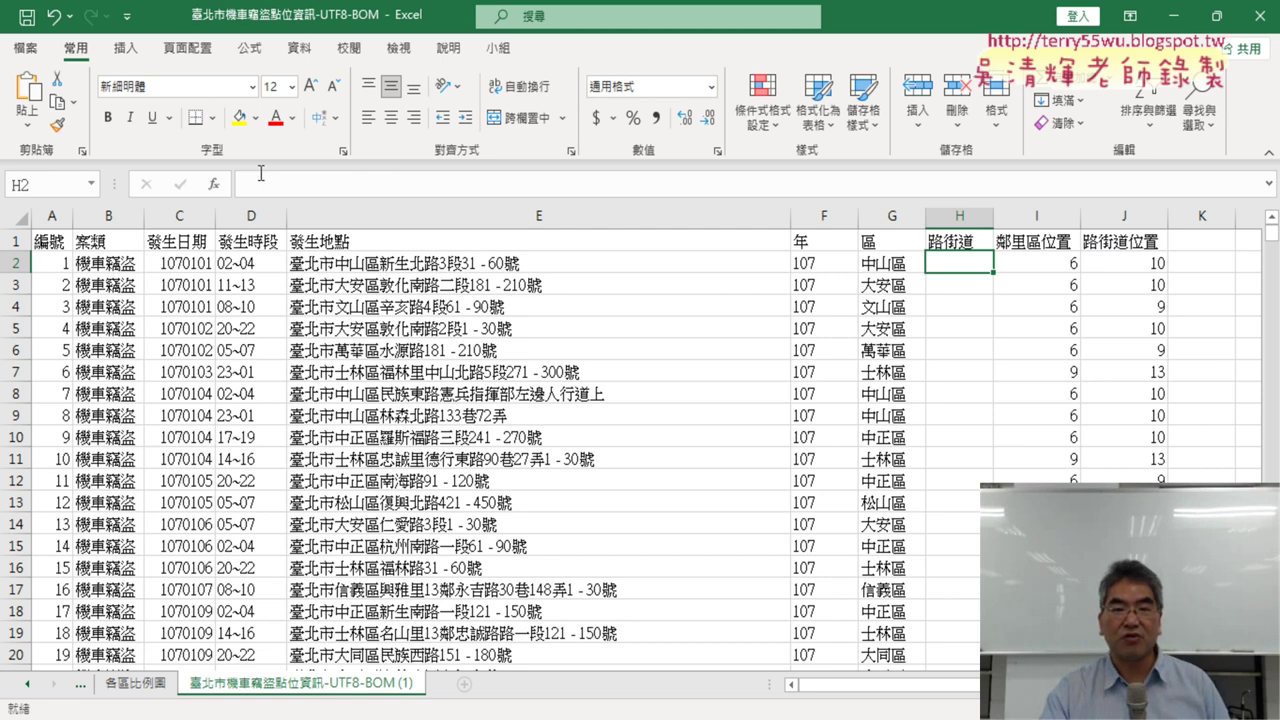
Step: Insert the MID function into H2 from the 文字 function category
left_click(215, 185)
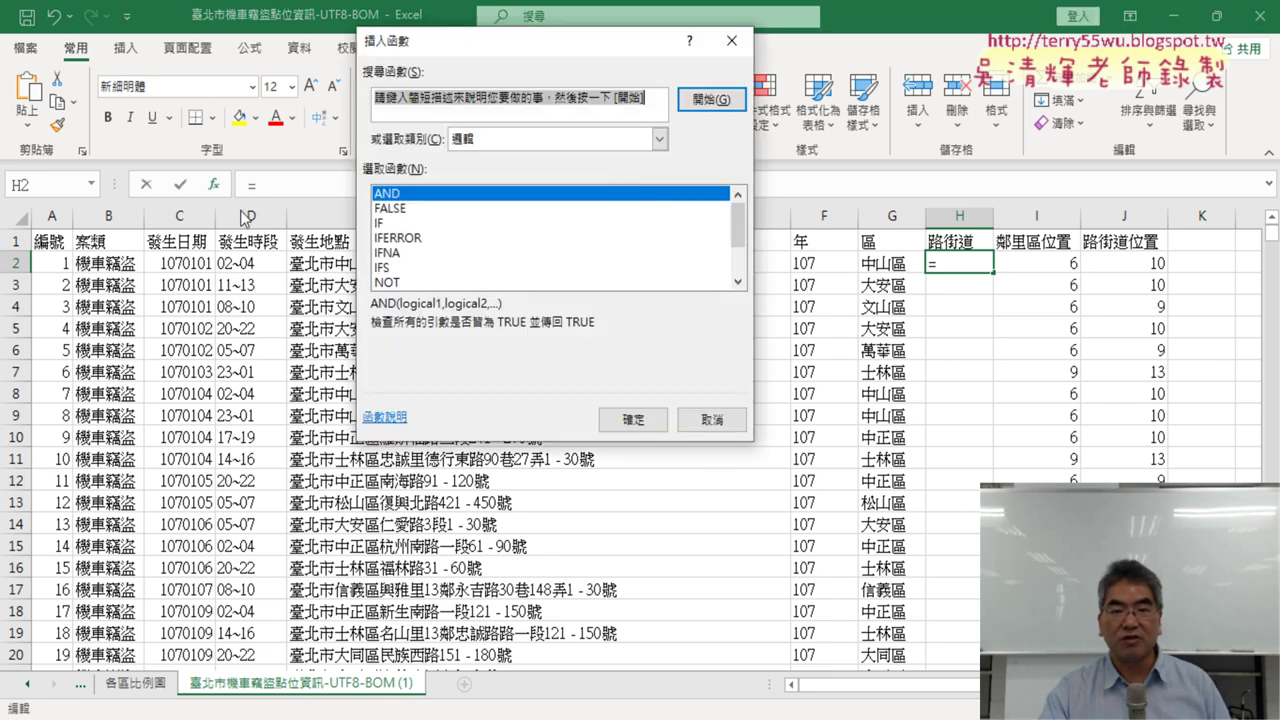
left_click(592, 140)
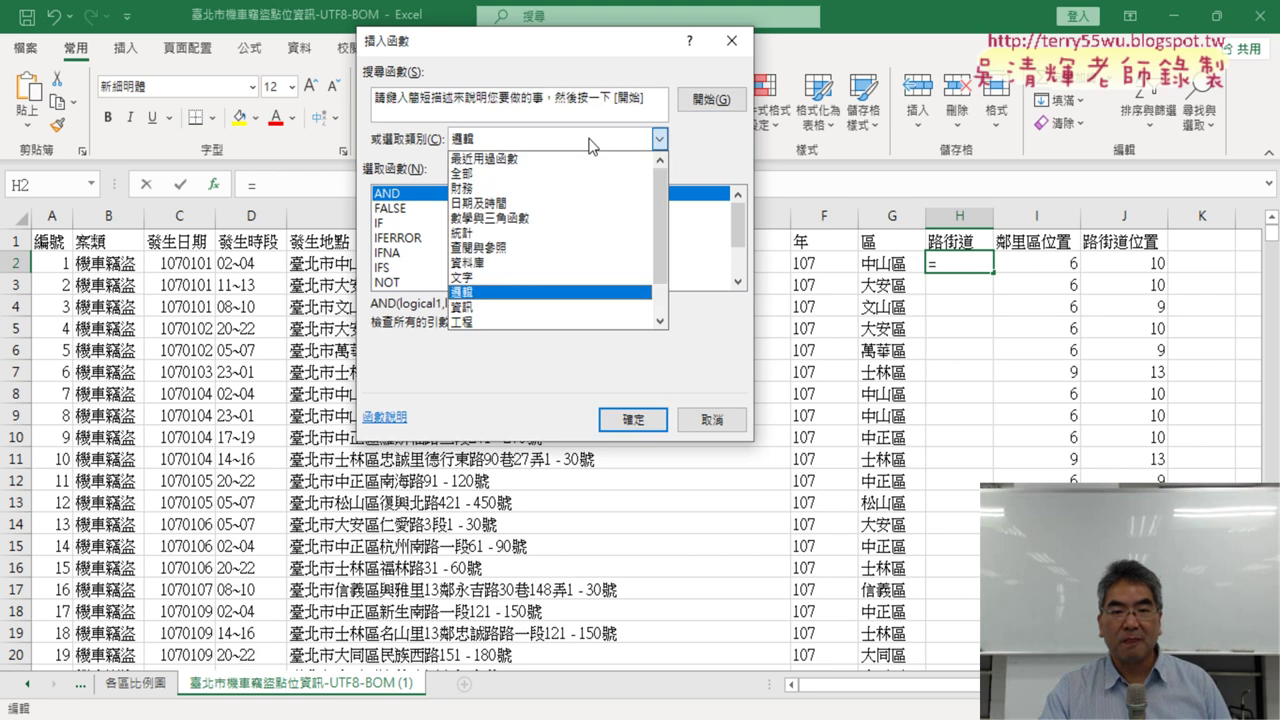
left_click(562, 280)
left_click(738, 282)
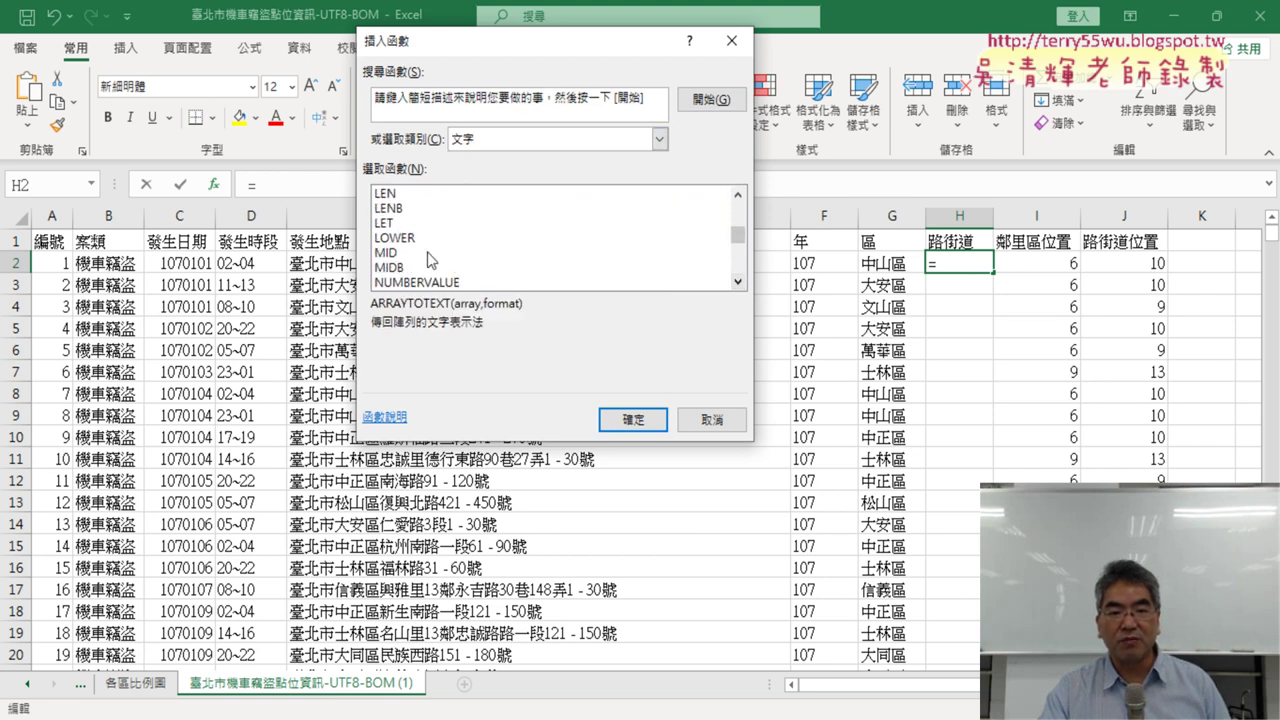
double_click(432, 251)
Step: Set MID's arguments to Text E2, Start_num I2+1 and Num_chars J2-I2
left_click_drag(529, 95, 531, 345)
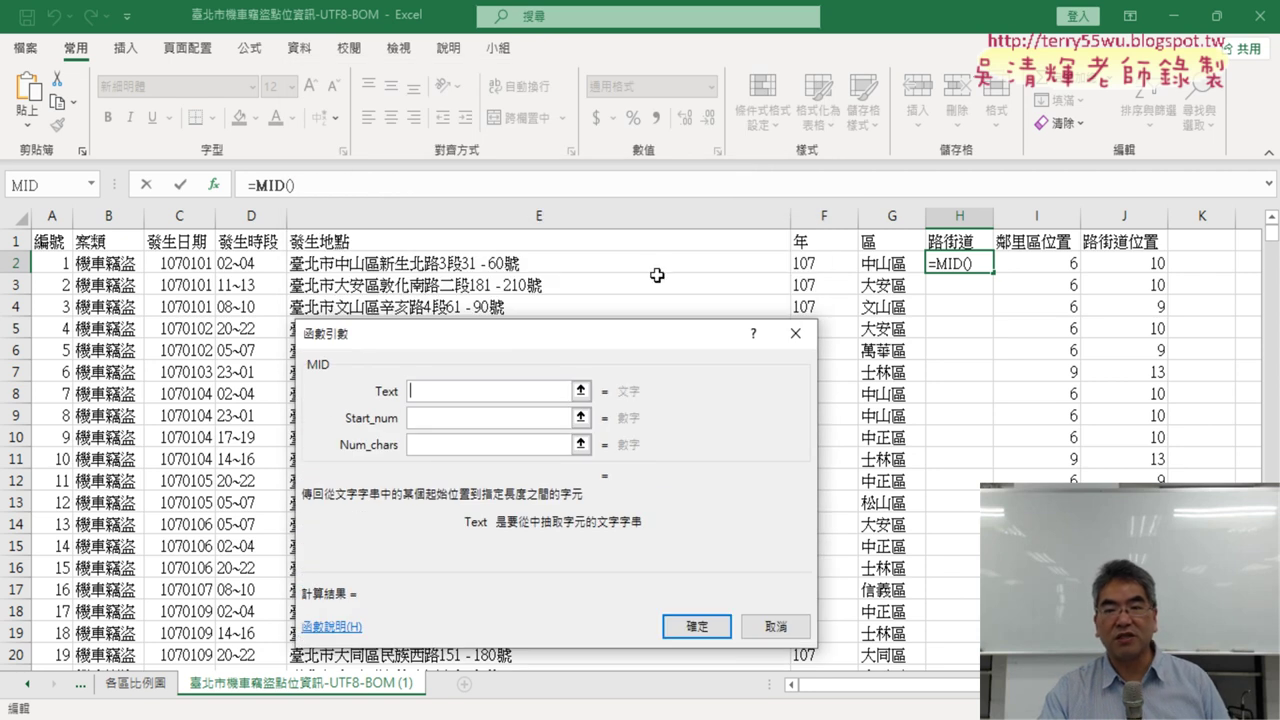
left_click(463, 264)
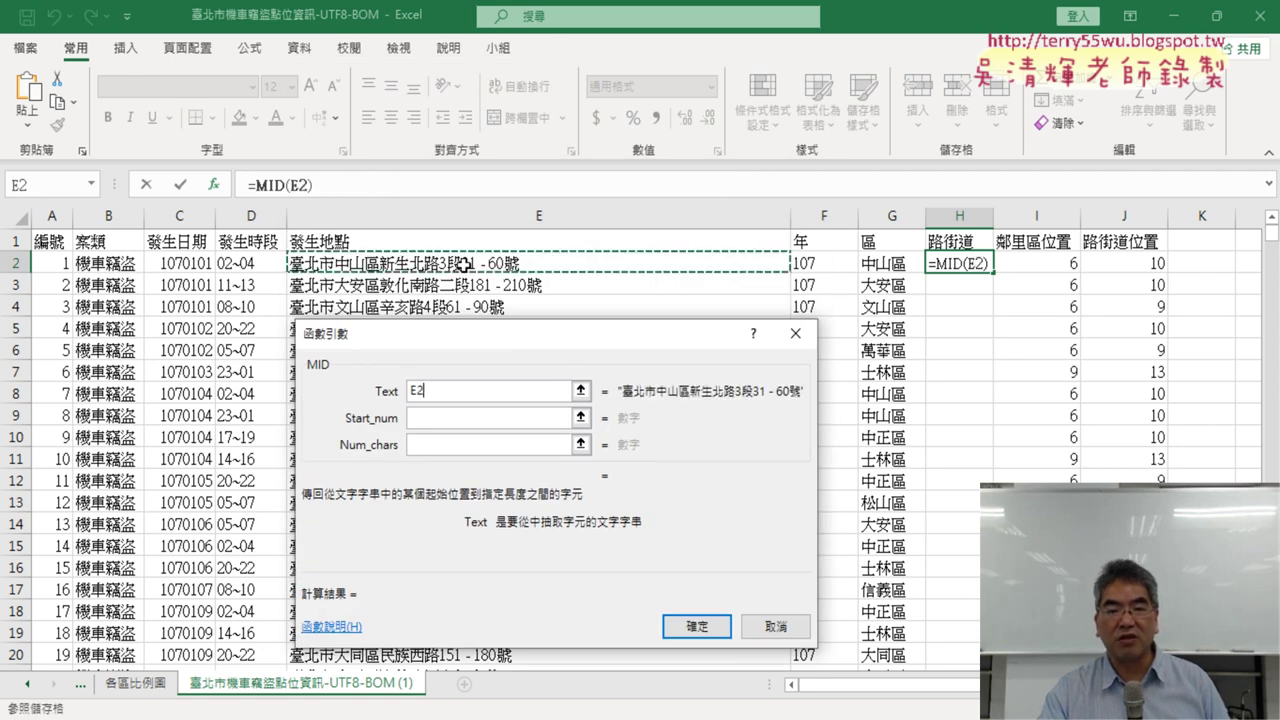
left_click(423, 418)
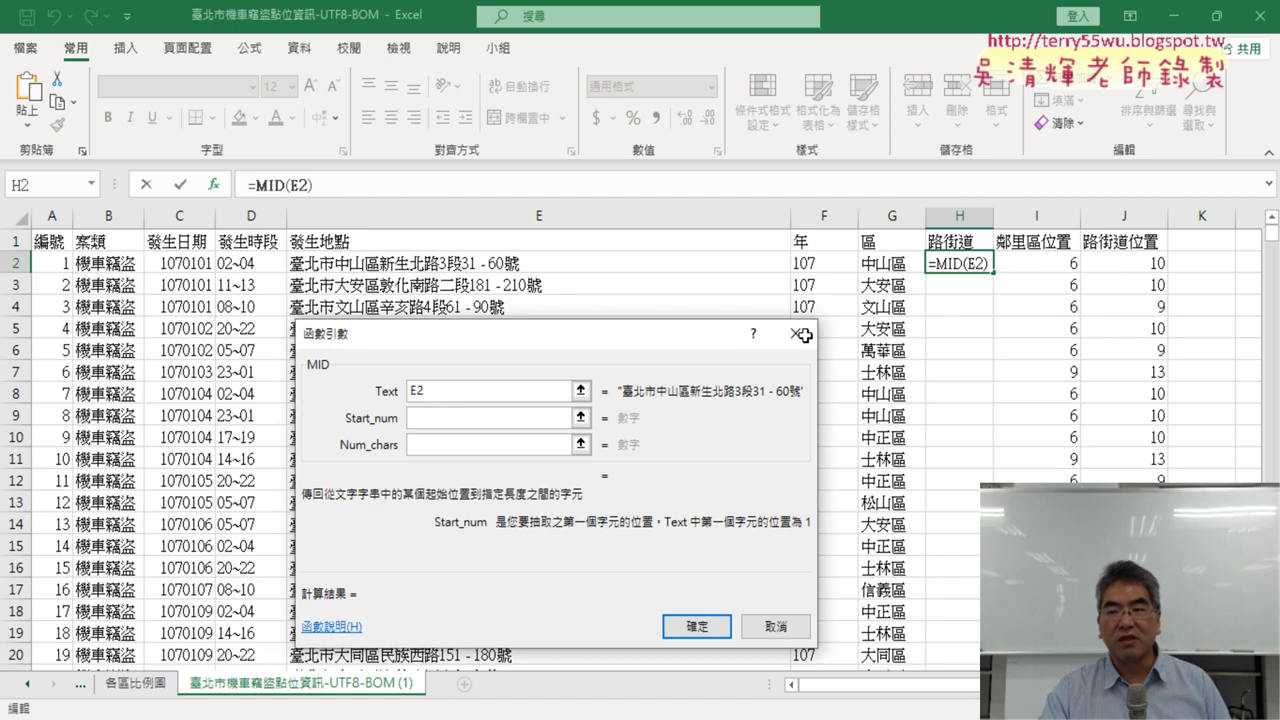
left_click(1061, 264)
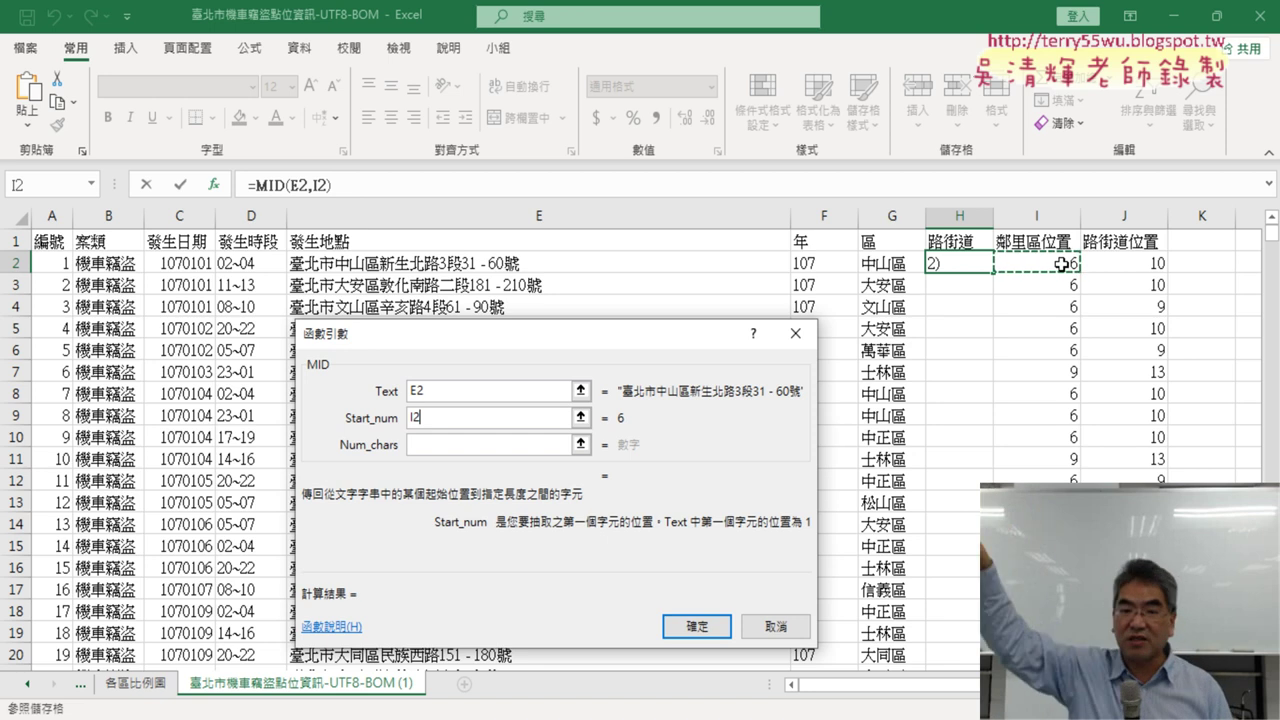
type("+1")
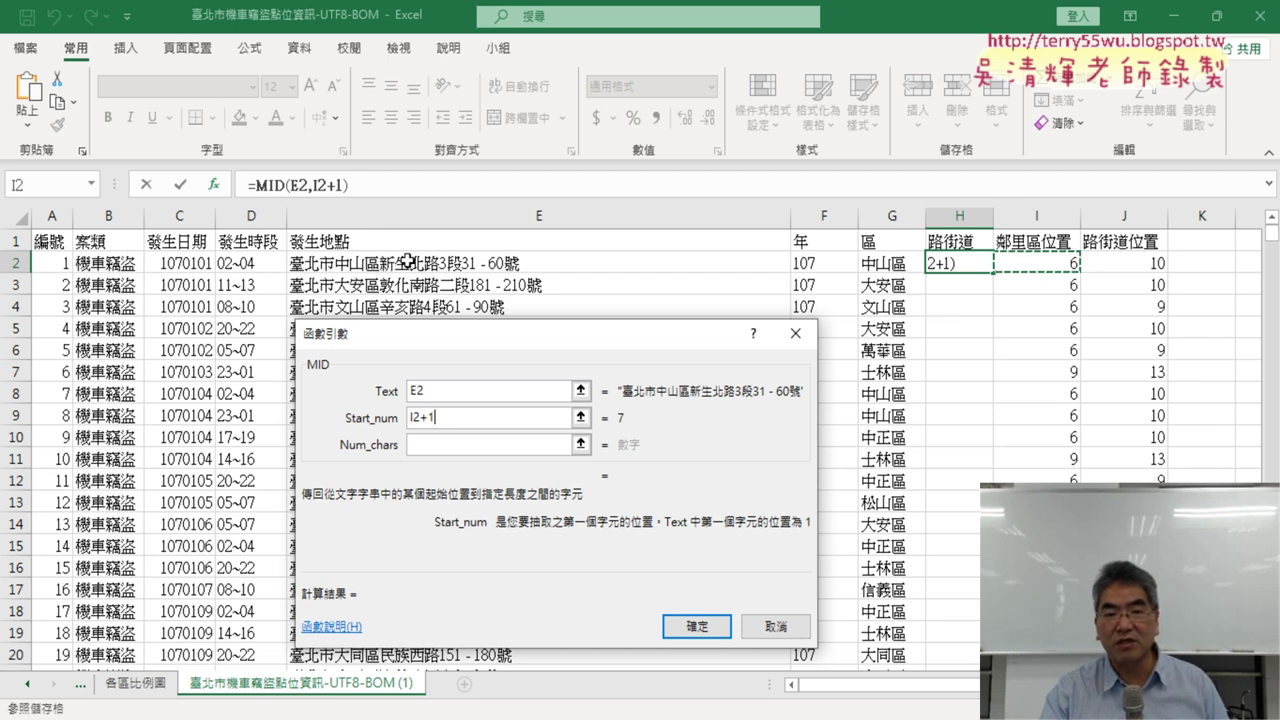
left_click(468, 446)
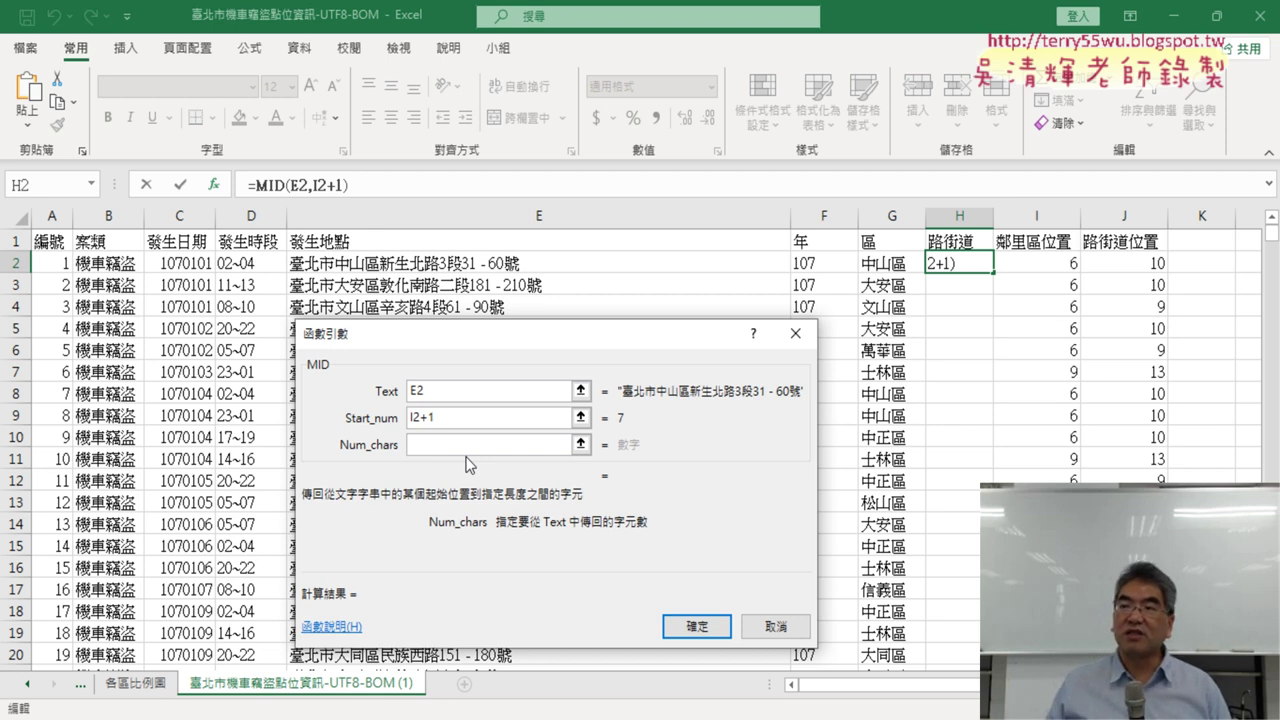
left_click(1147, 266)
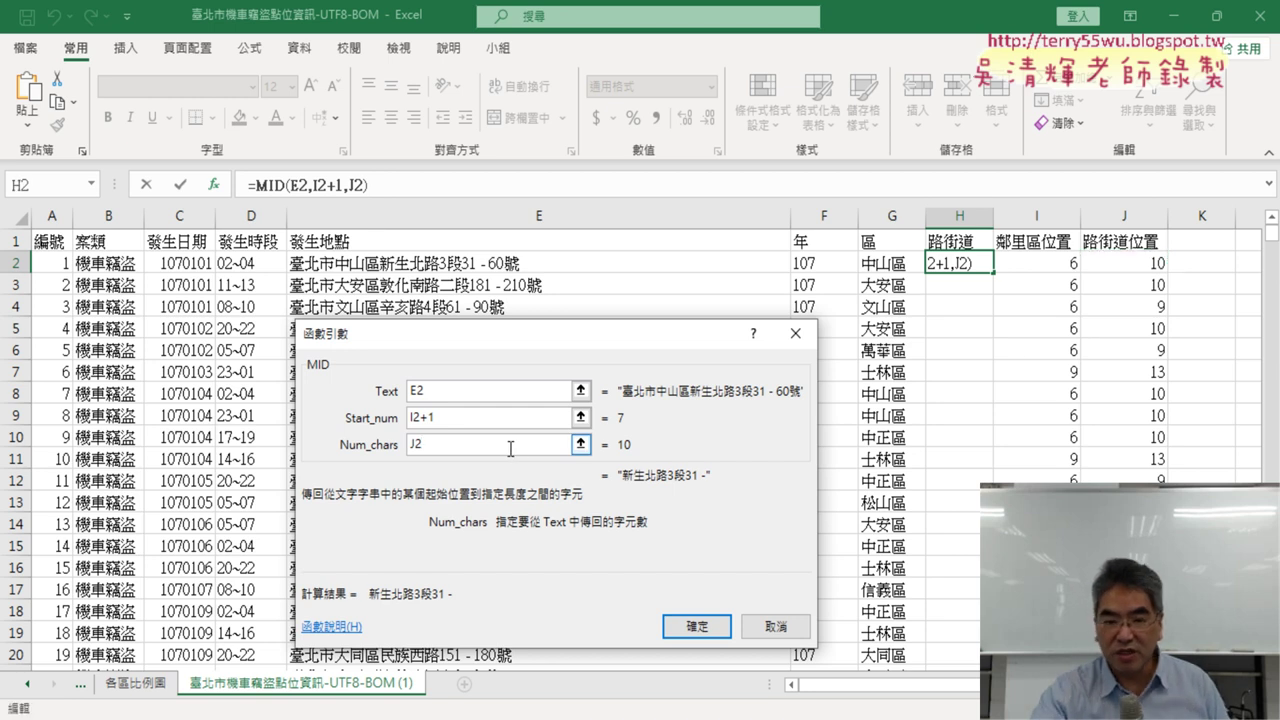
type("-")
left_click(1052, 261)
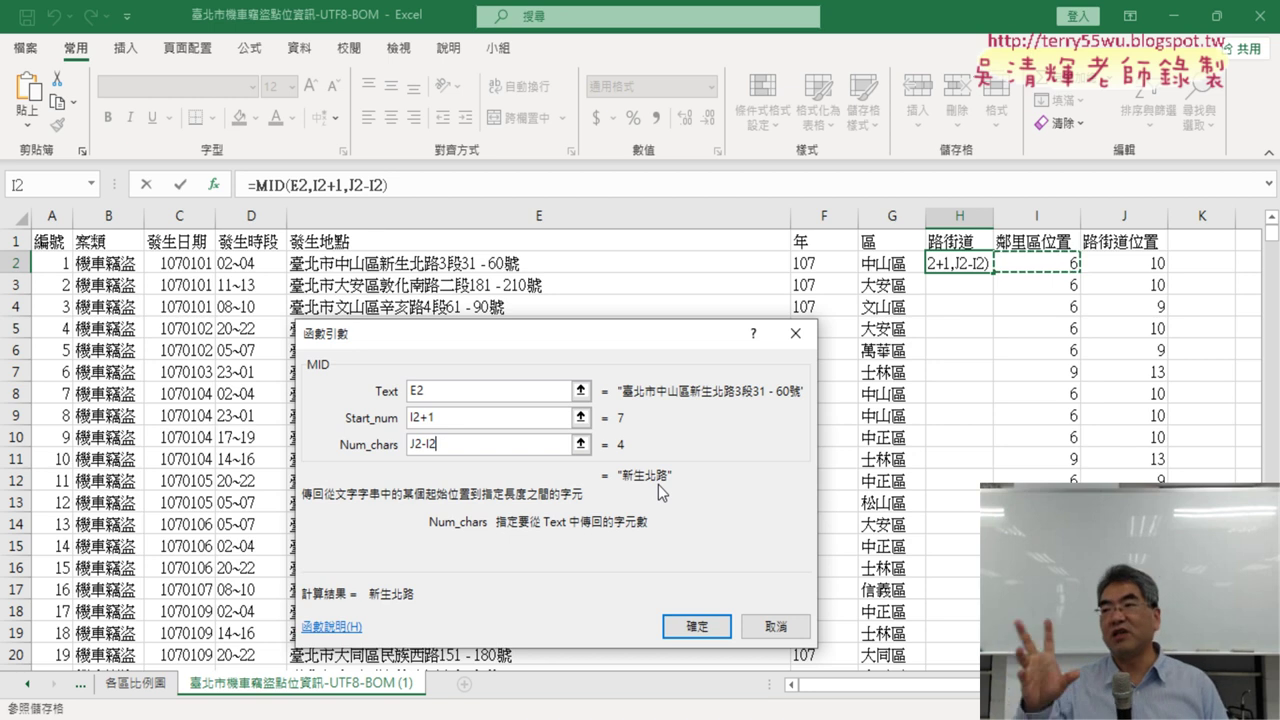
left_click(712, 624)
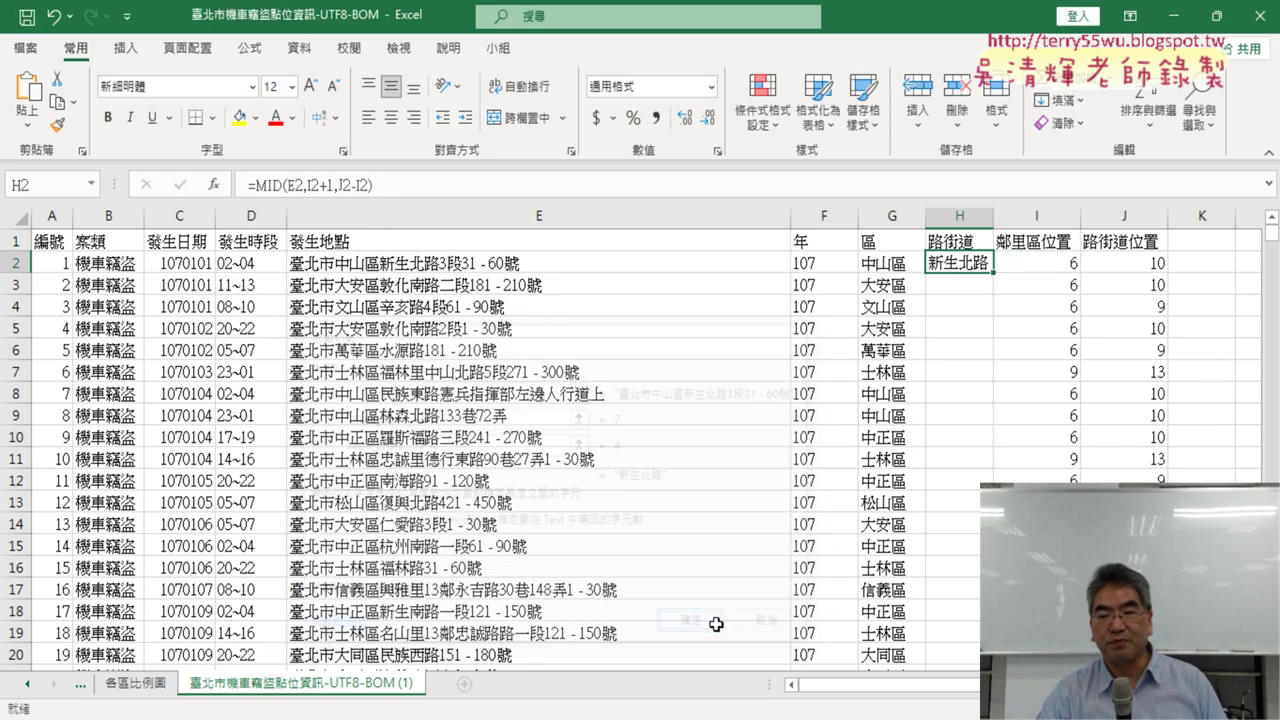
double_click(996, 271)
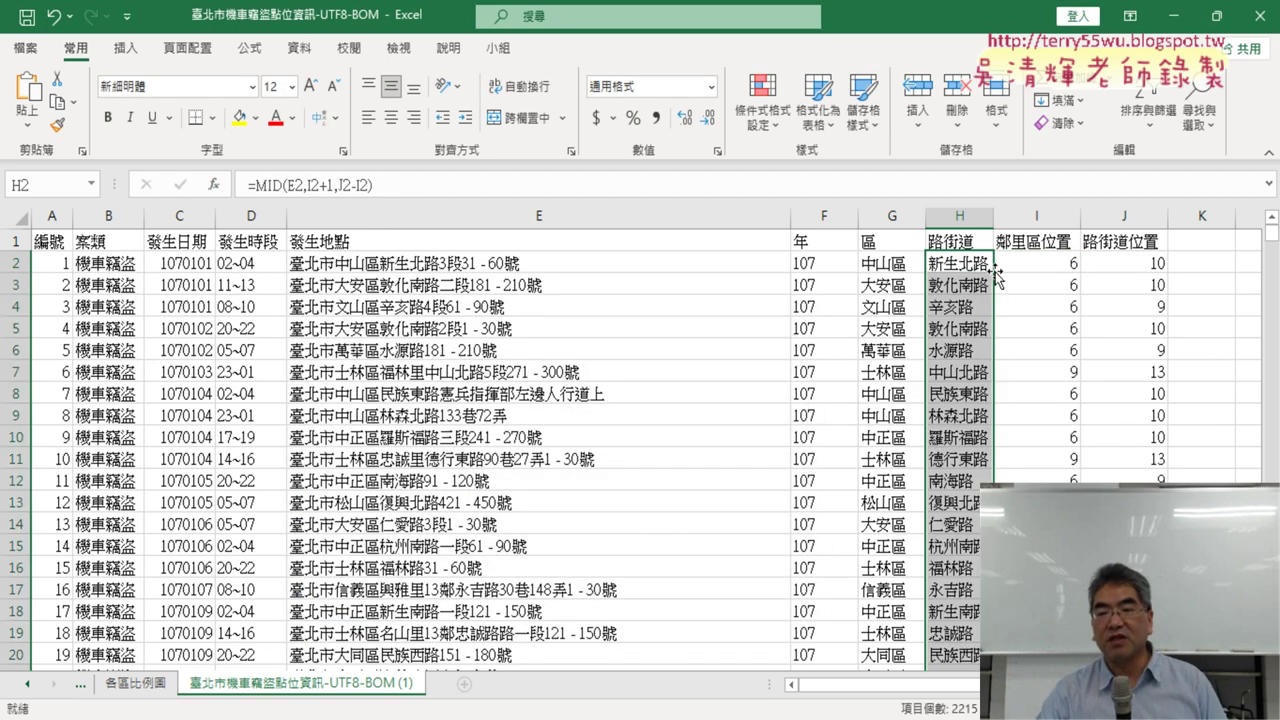
scroll(1023, 390, "down", 3)
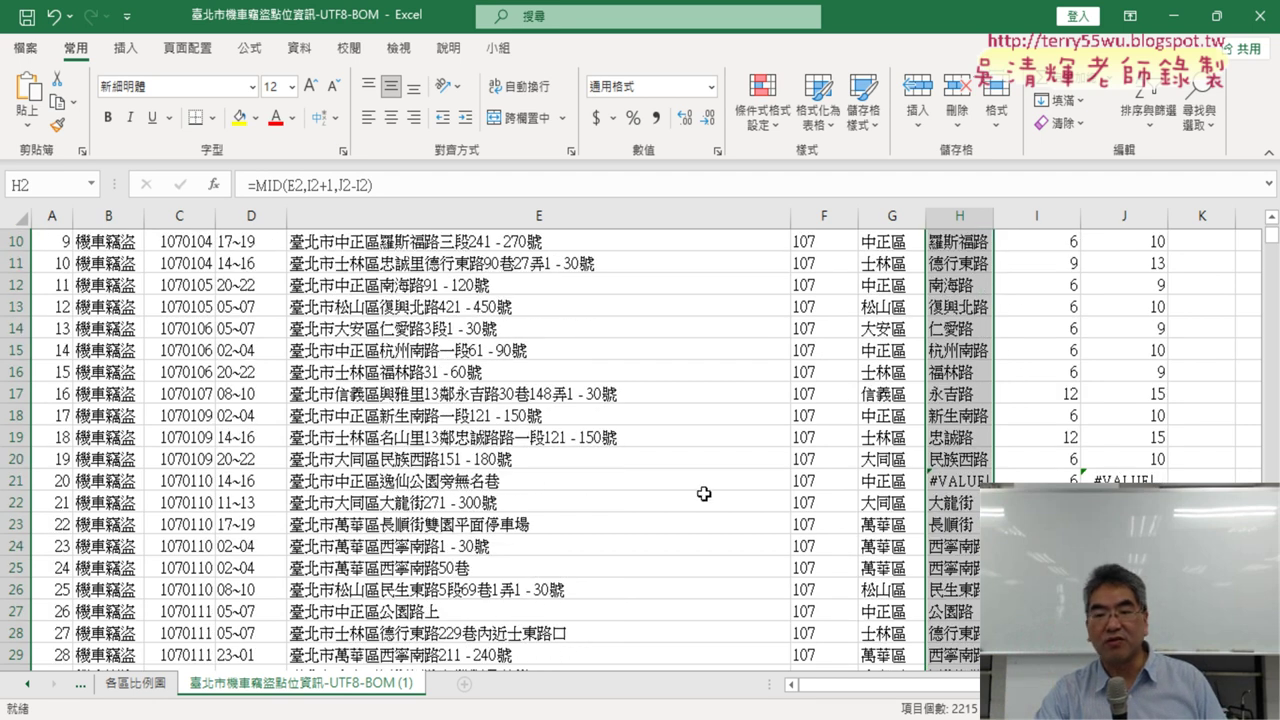
scroll(948, 452, "down", 3)
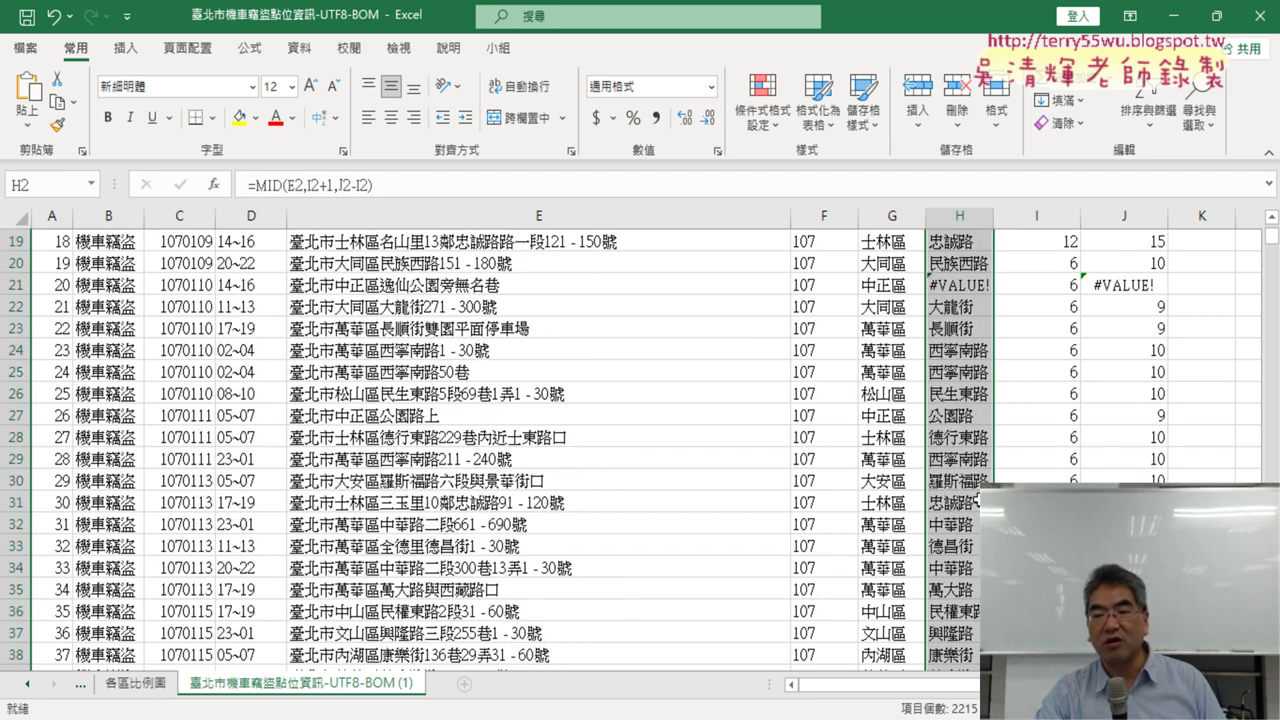
scroll(962, 478, "down", 3)
scroll(977, 505, "down", 4)
scroll(977, 505, "down", 5)
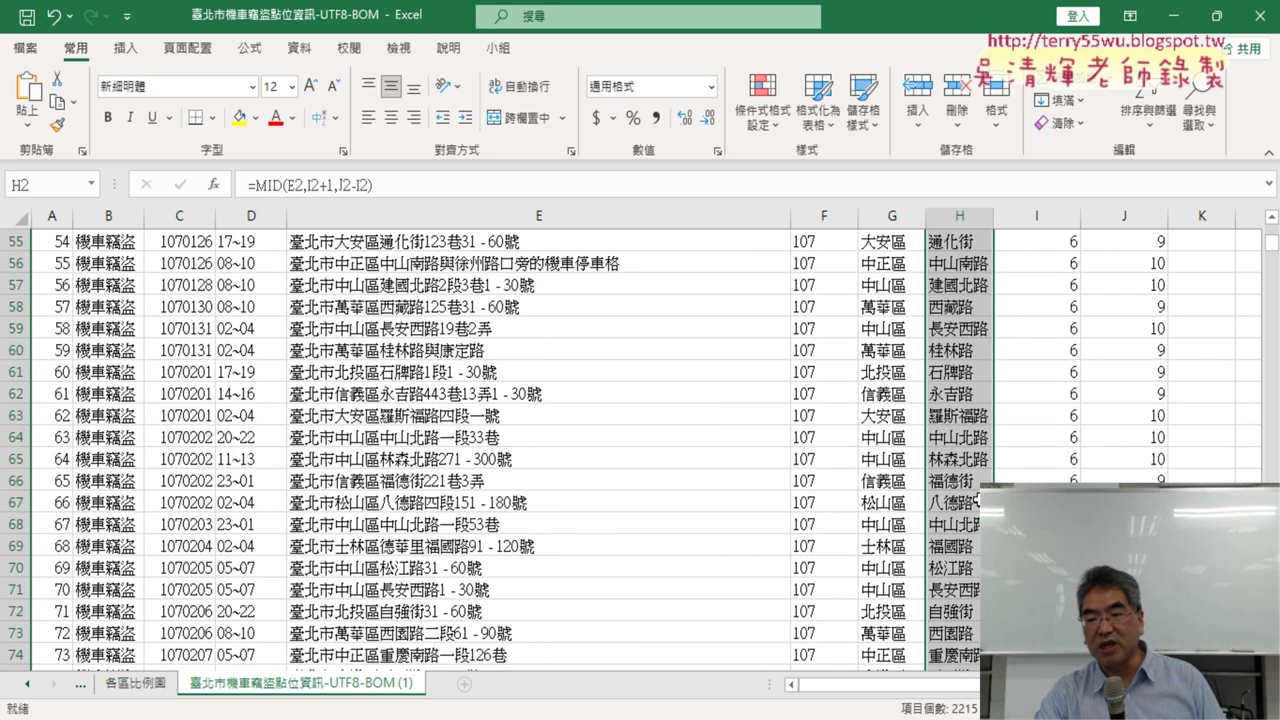
scroll(977, 504, "down", 3)
scroll(977, 503, "down", 3)
scroll(977, 502, "down", 3)
scroll(977, 503, "down", 3)
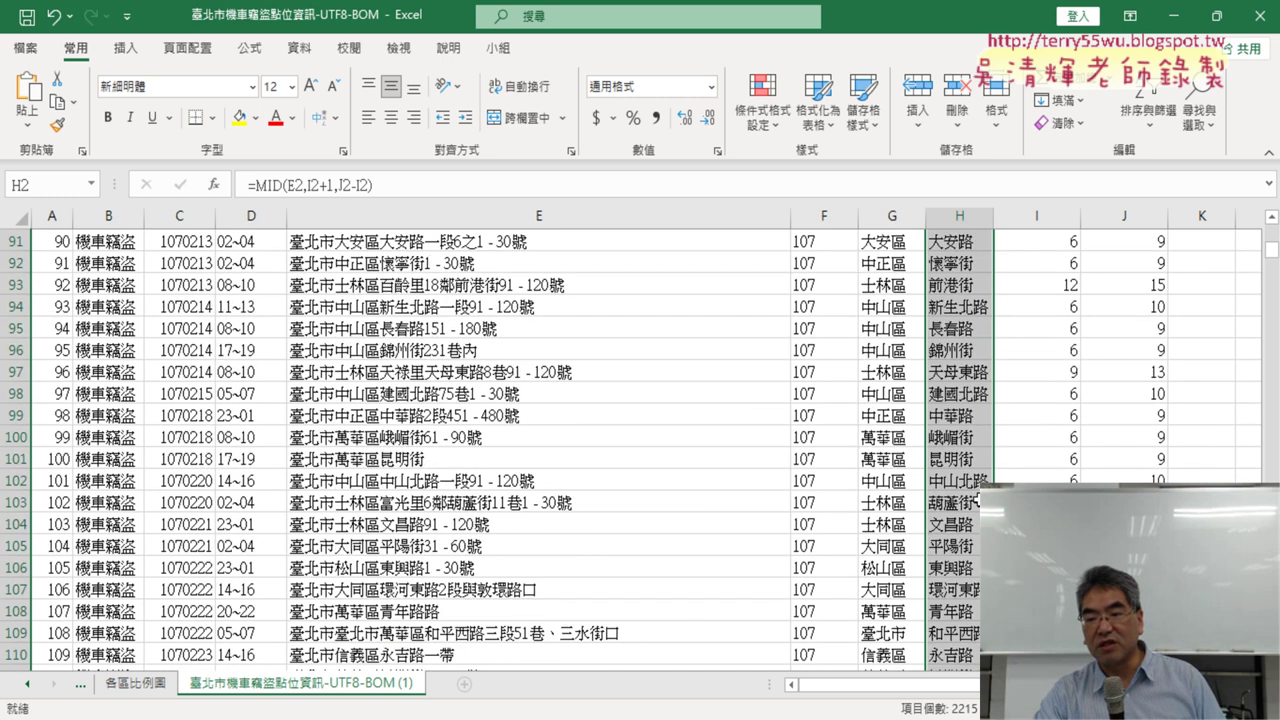
scroll(977, 503, "down", 5)
scroll(977, 503, "down", 3)
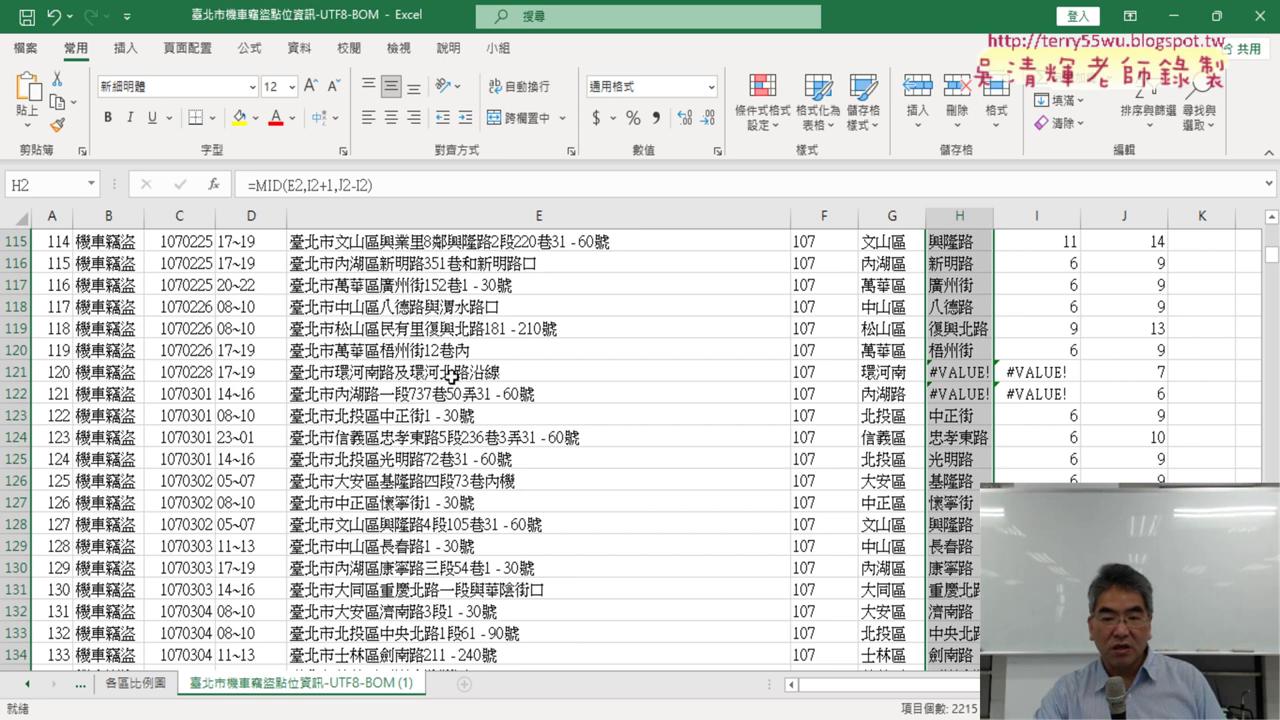
scroll(972, 480, "down", 3)
scroll(972, 480, "down", 7)
scroll(972, 480, "down", 5)
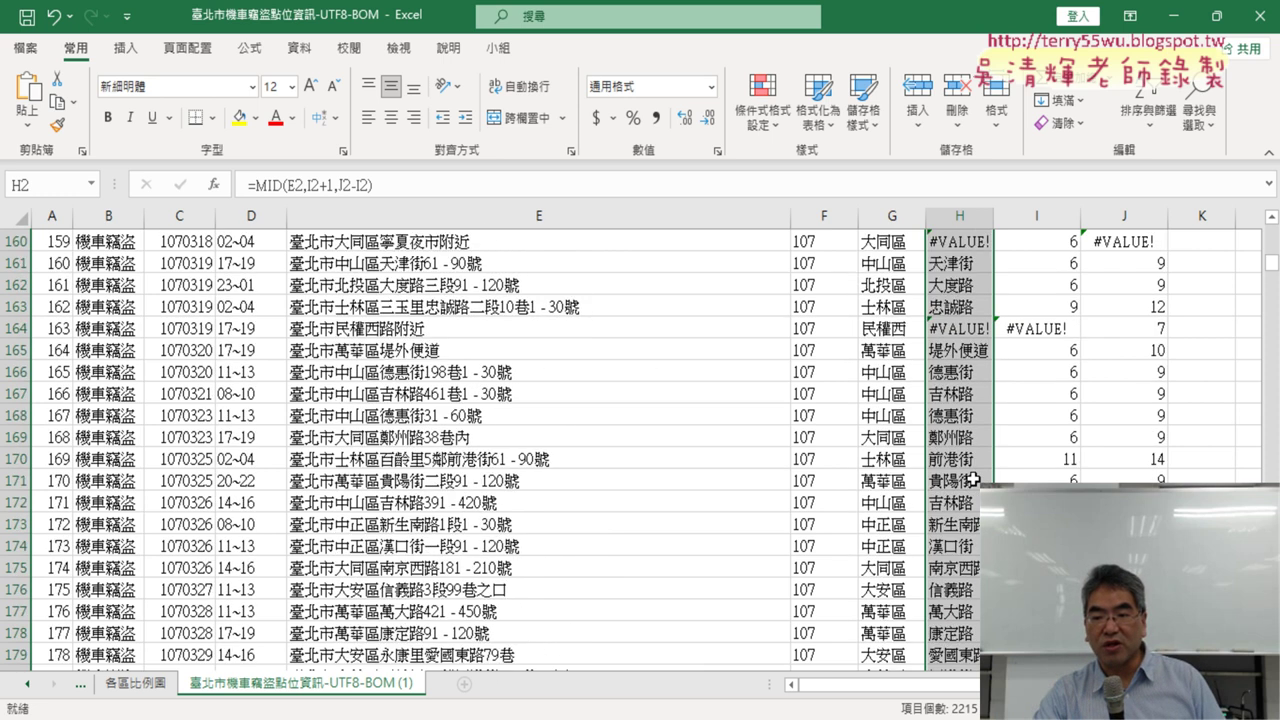
scroll(972, 480, "up", 1)
scroll(972, 480, "up", 7)
scroll(972, 480, "up", 12)
scroll(972, 480, "up", 12)
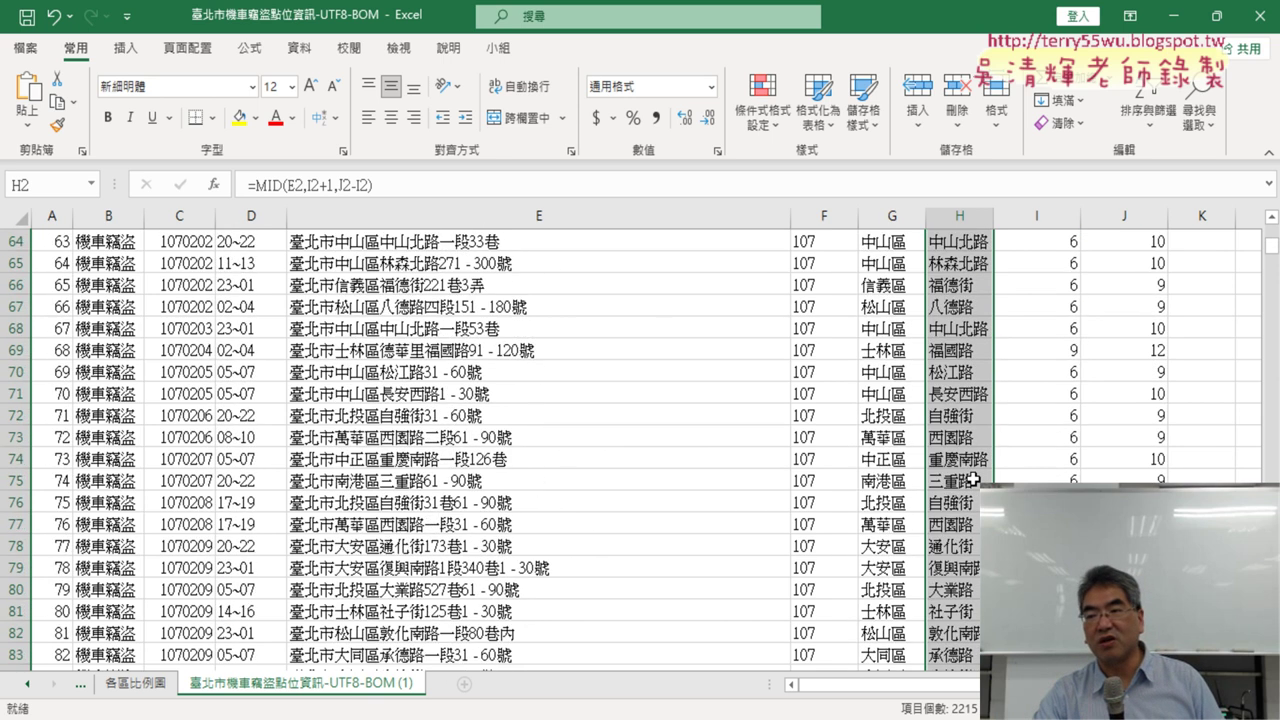
scroll(972, 480, "up", 10)
scroll(972, 480, "up", 8)
scroll(972, 480, "up", 3)
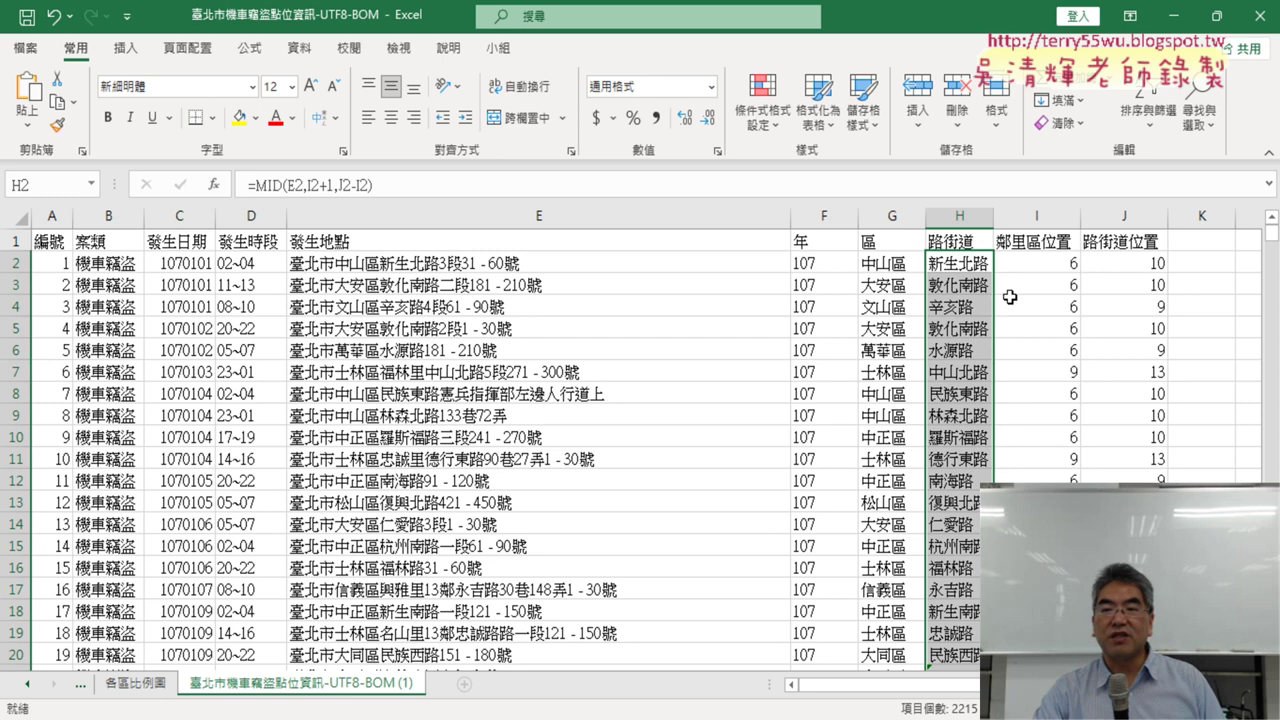
left_click(965, 241)
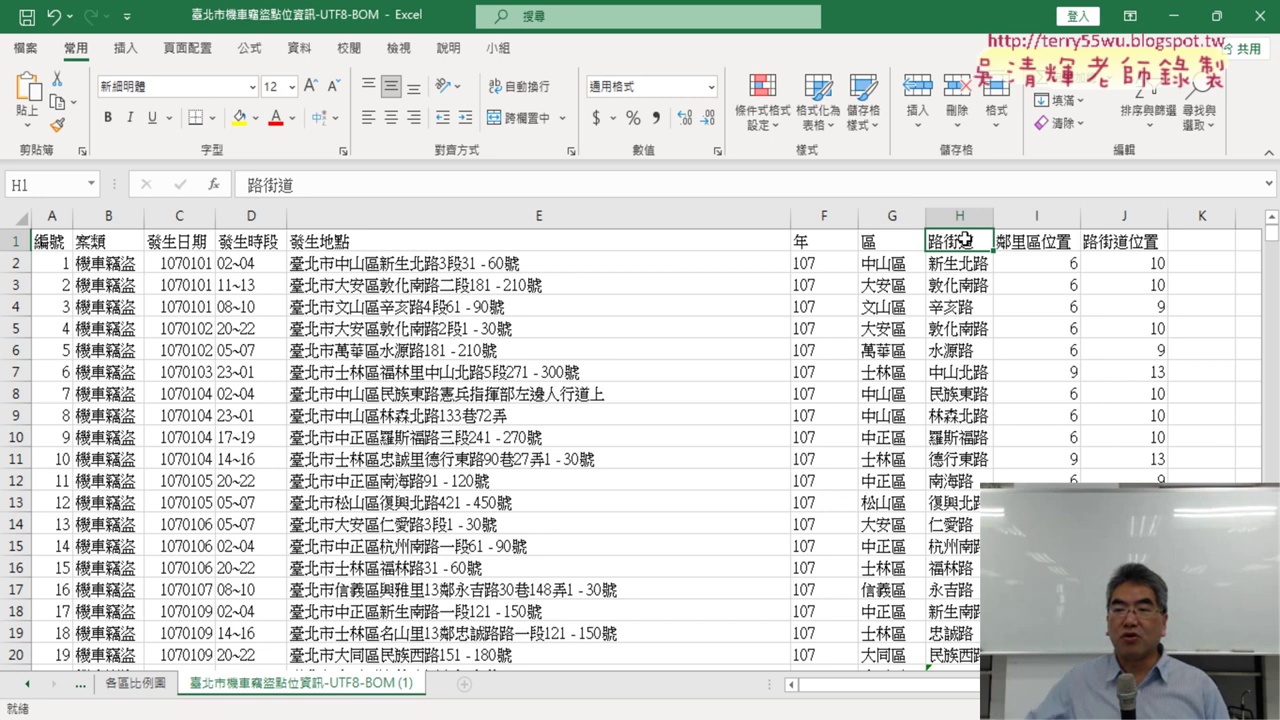
left_click(961, 208)
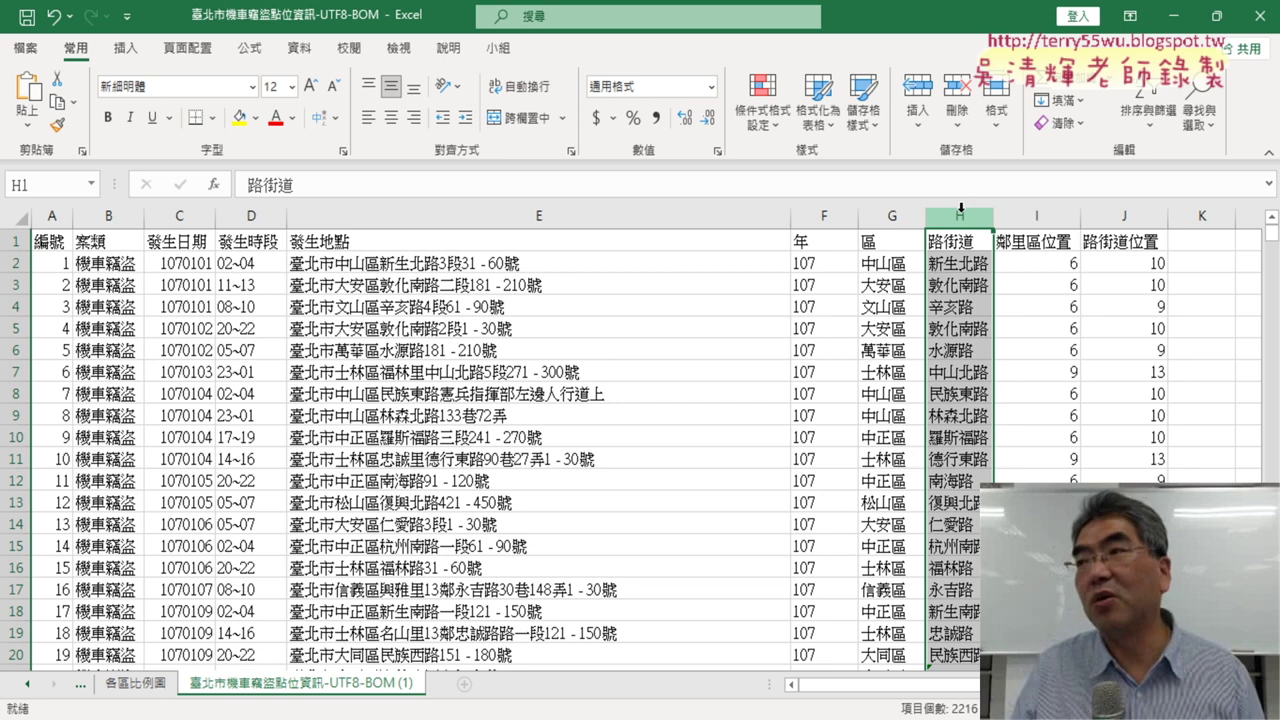
left_click_drag(960, 208, 1076, 211)
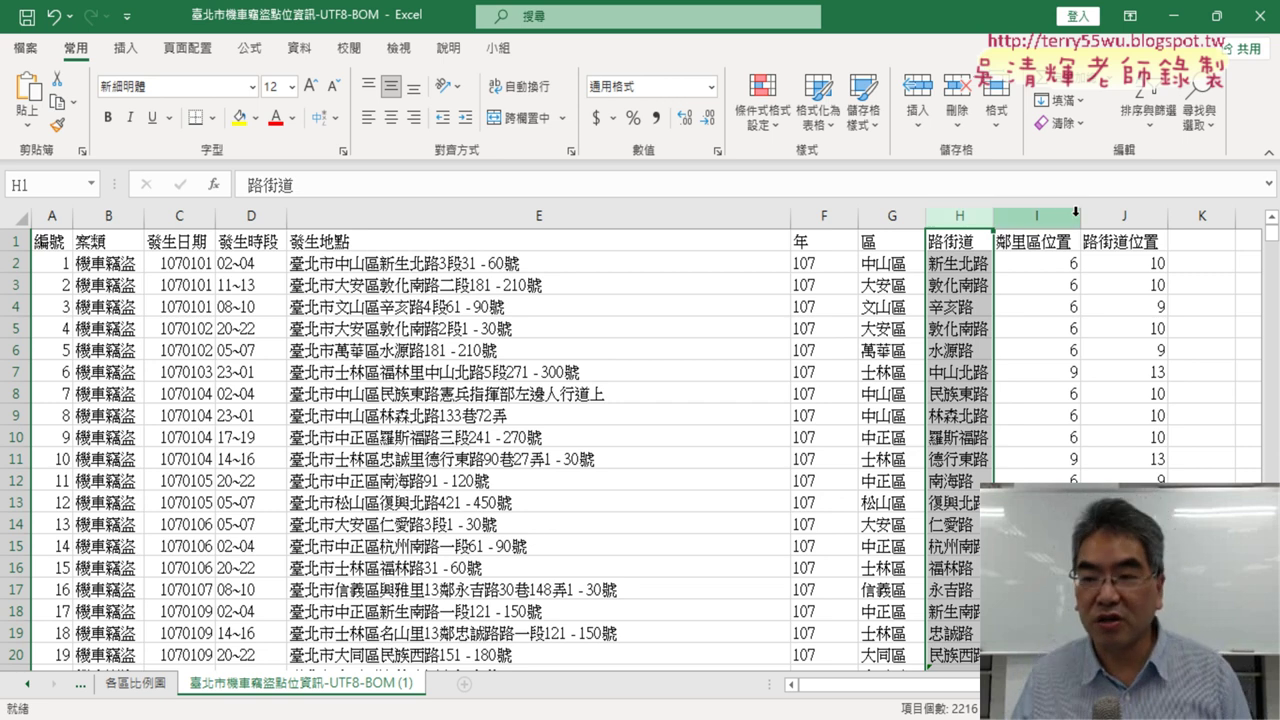
left_click(1054, 262)
left_click(1135, 267)
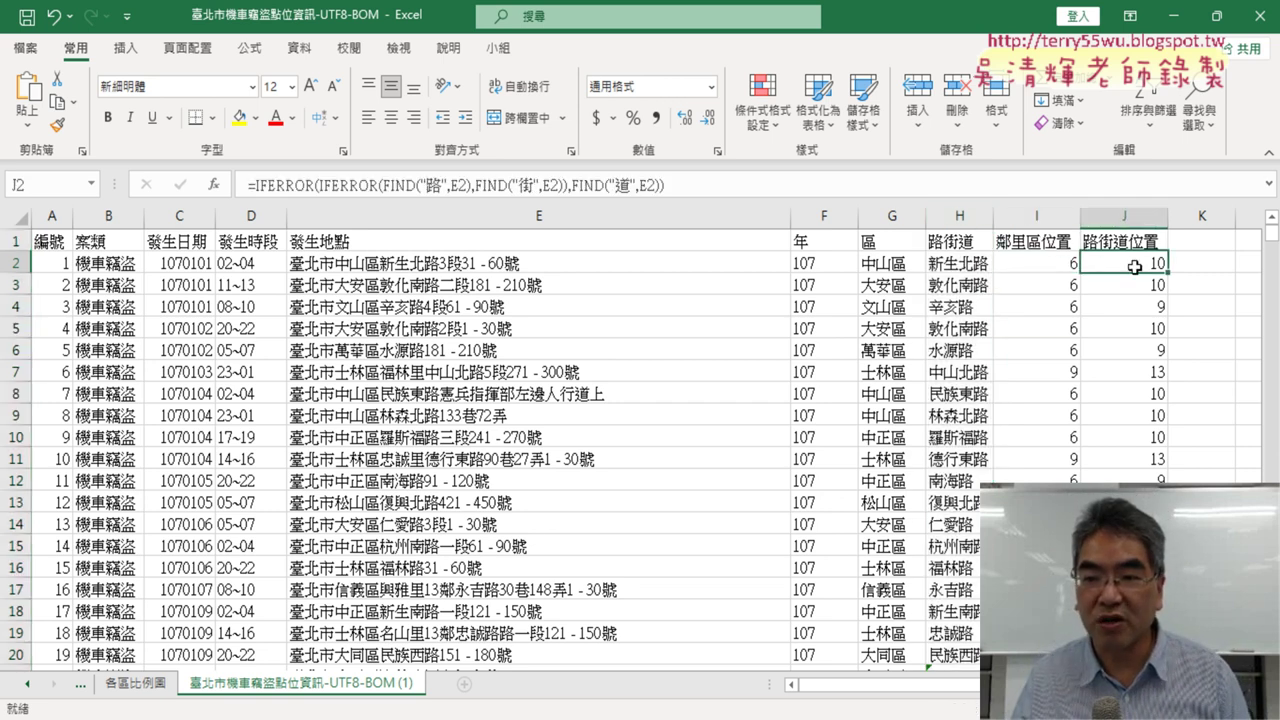
left_click(951, 263)
left_click(320, 345)
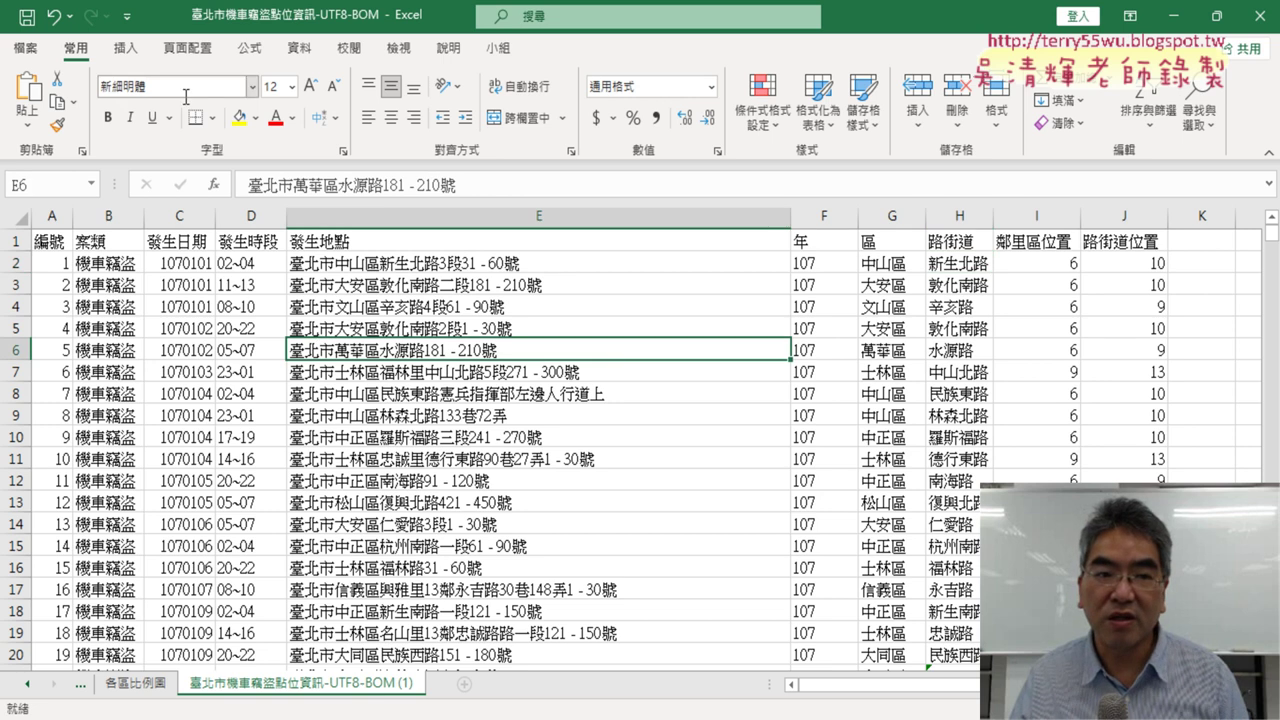
left_click(133, 48)
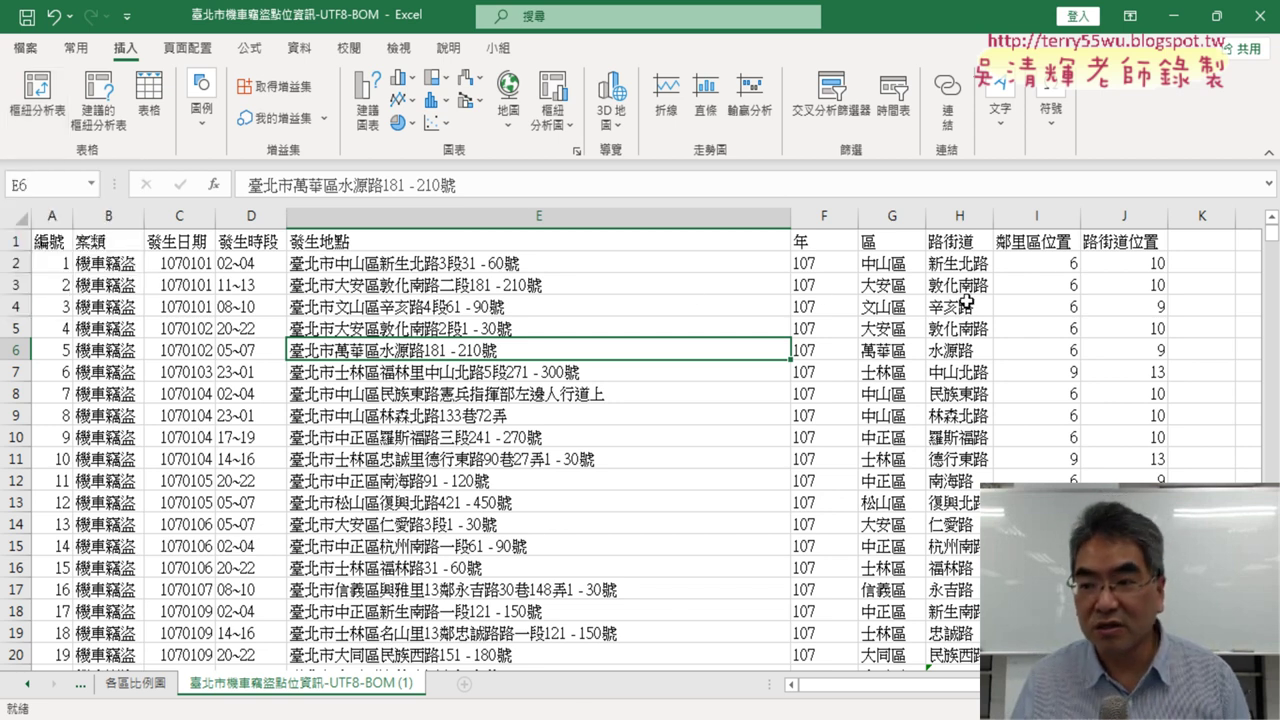
left_click(1041, 265)
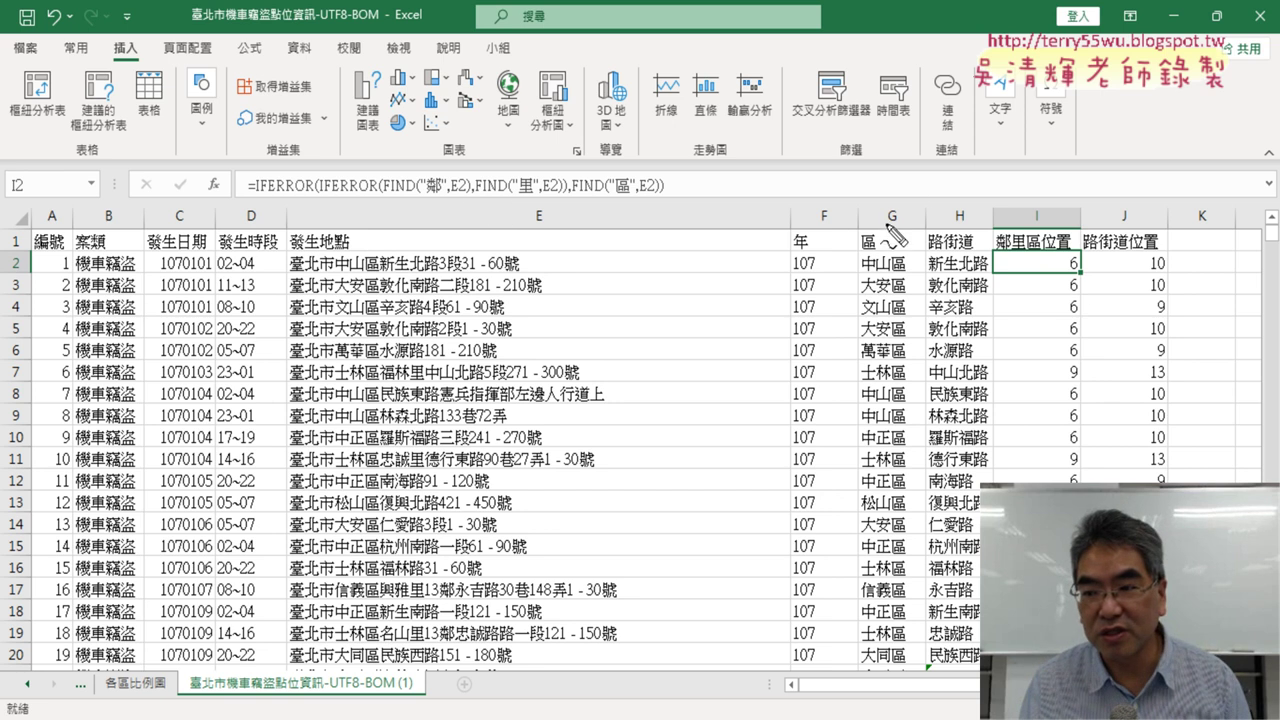
mouse_move(988, 168)
left_mouse_down()
mouse_move(1141, 238)
mouse_move(1146, 207)
left_mouse_up()
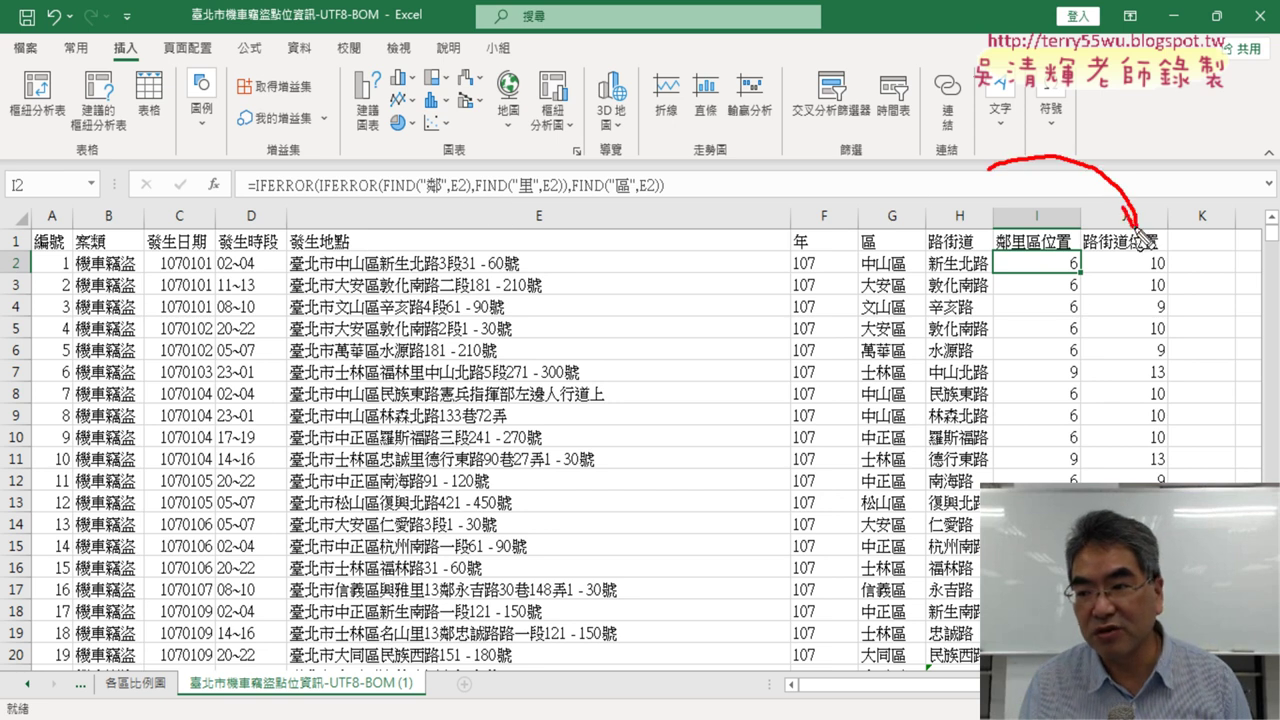
left_click_drag(1176, 260, 1188, 285)
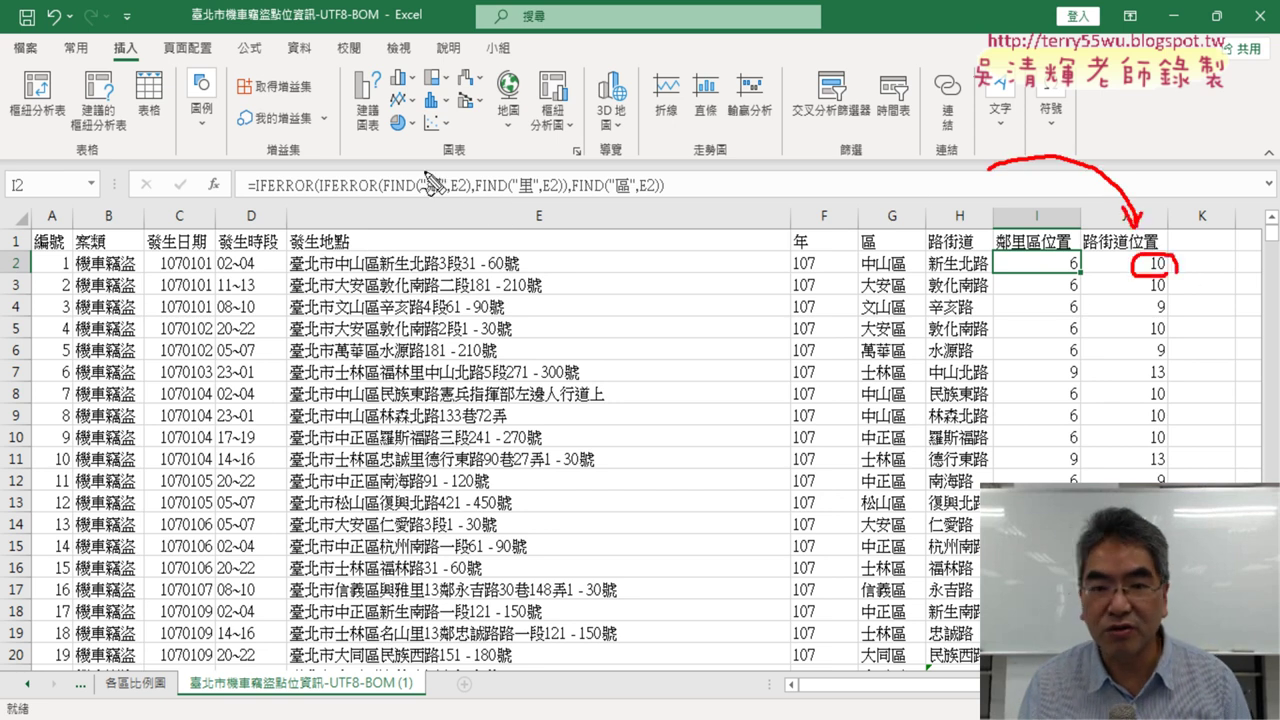
key("Escape")
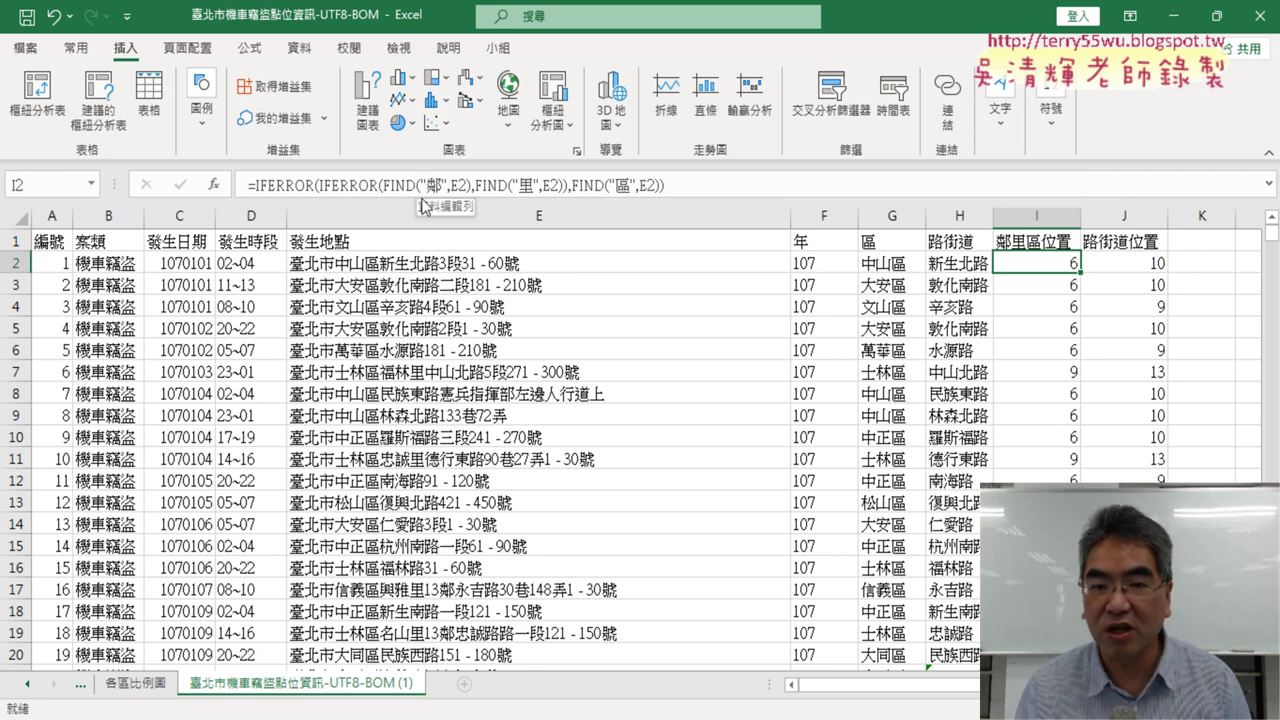
left_click(1161, 265)
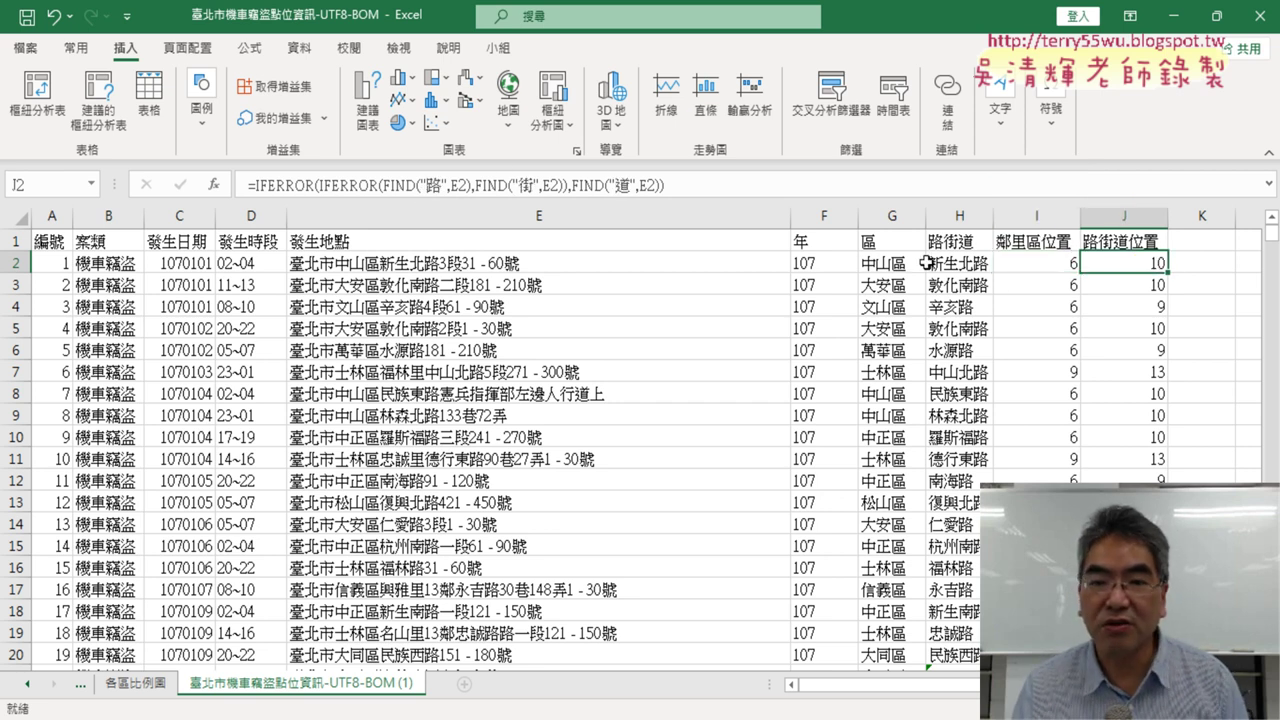
left_click(977, 265)
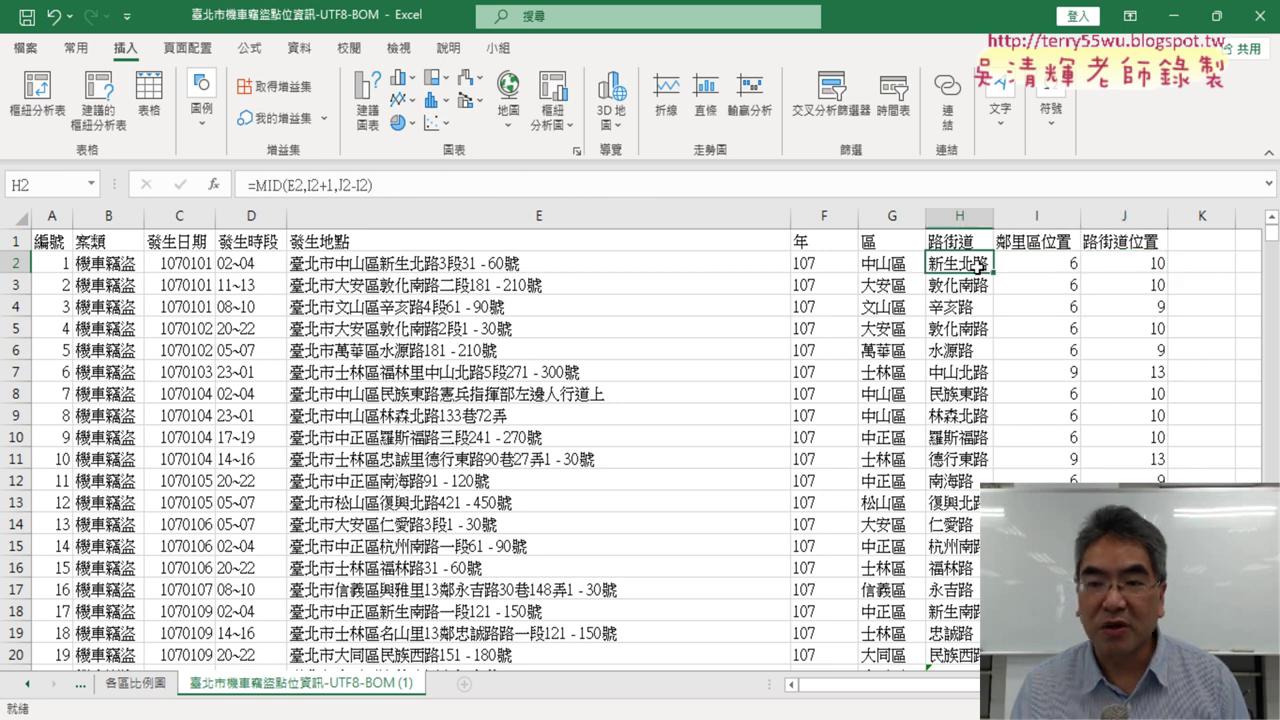
Step: Reopen H2's MID arguments and mark start I2+1, length J2-I2 (4) and result 新生北路
left_click(294, 190)
left_click(213, 185)
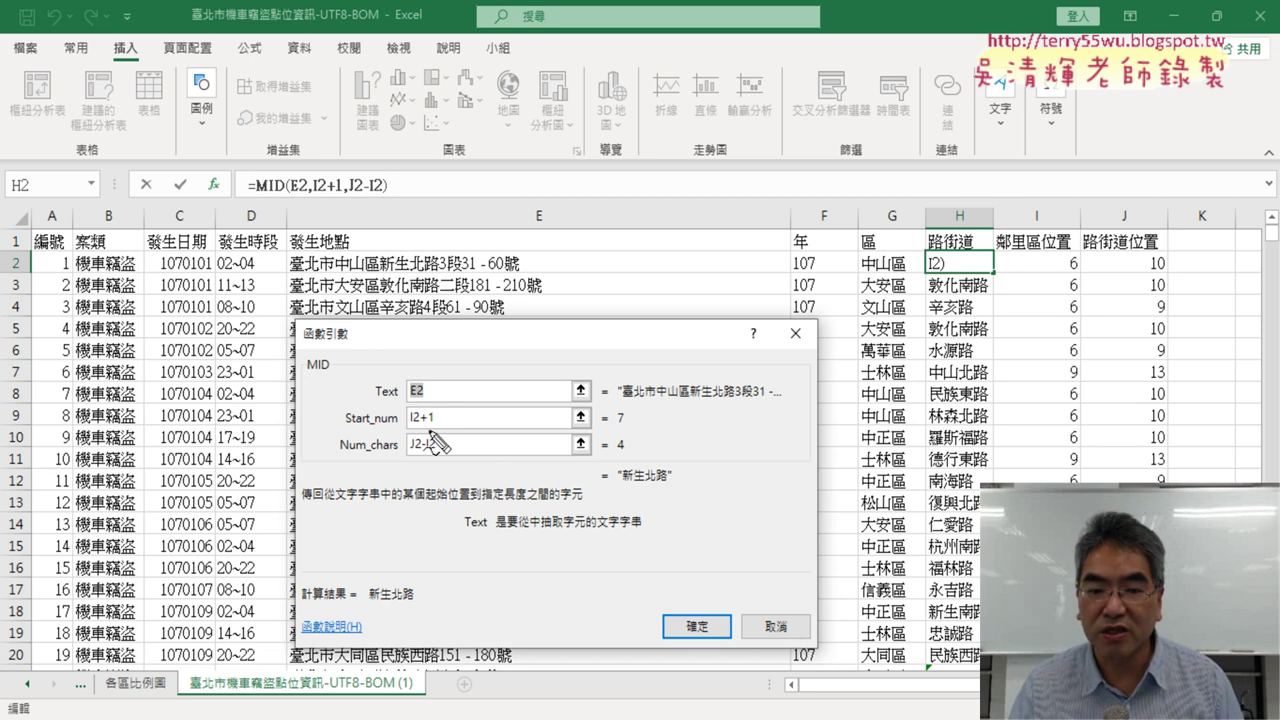
left_click_drag(420, 424, 437, 424)
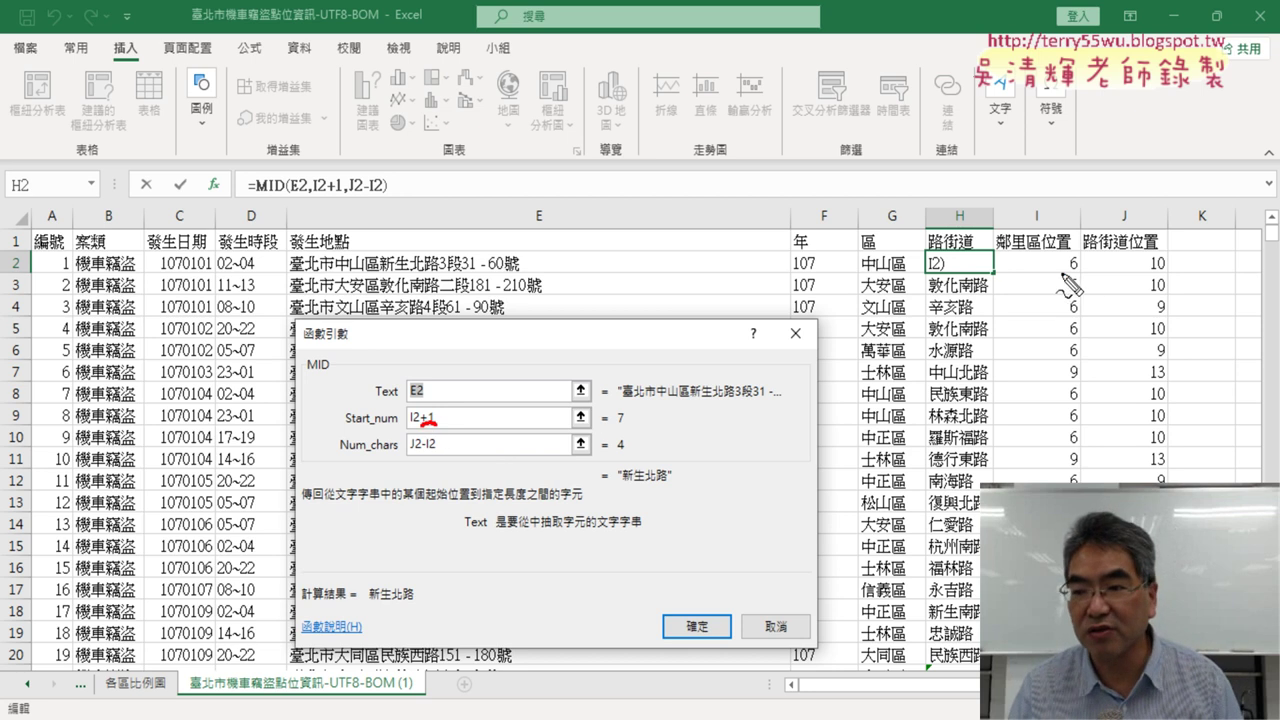
left_click_drag(1056, 270, 1062, 258)
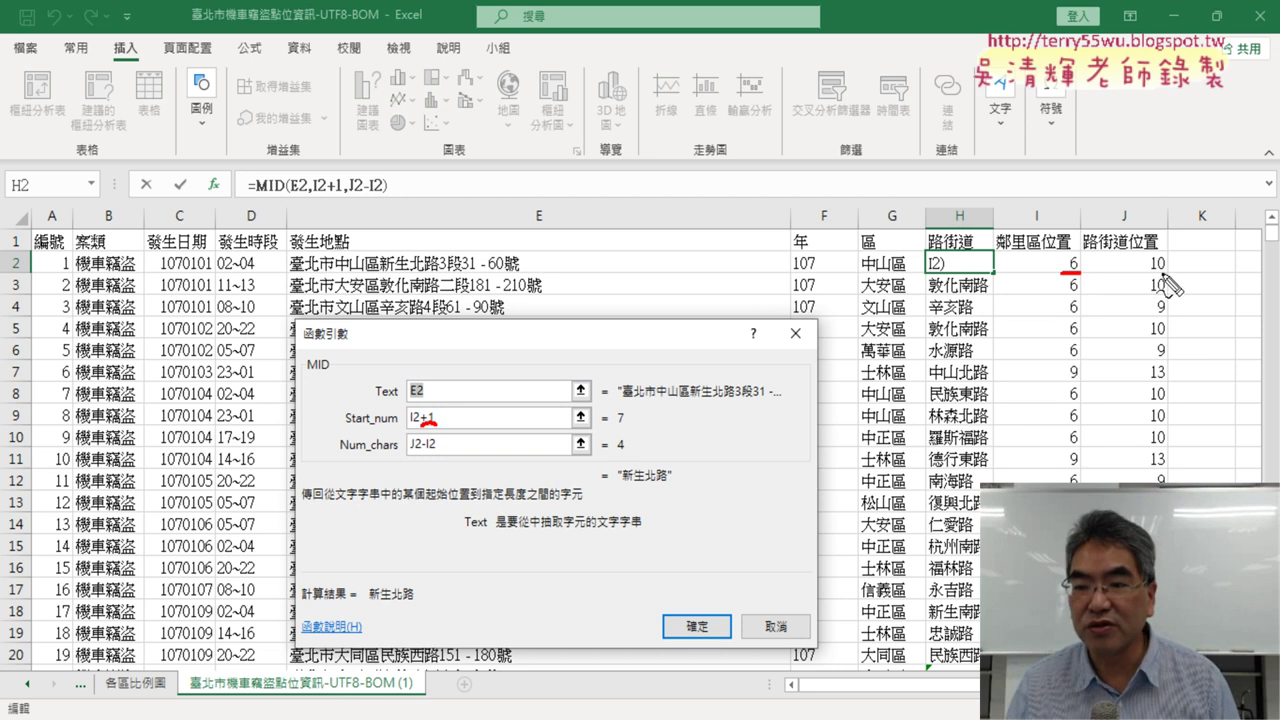
left_click_drag(408, 455, 444, 453)
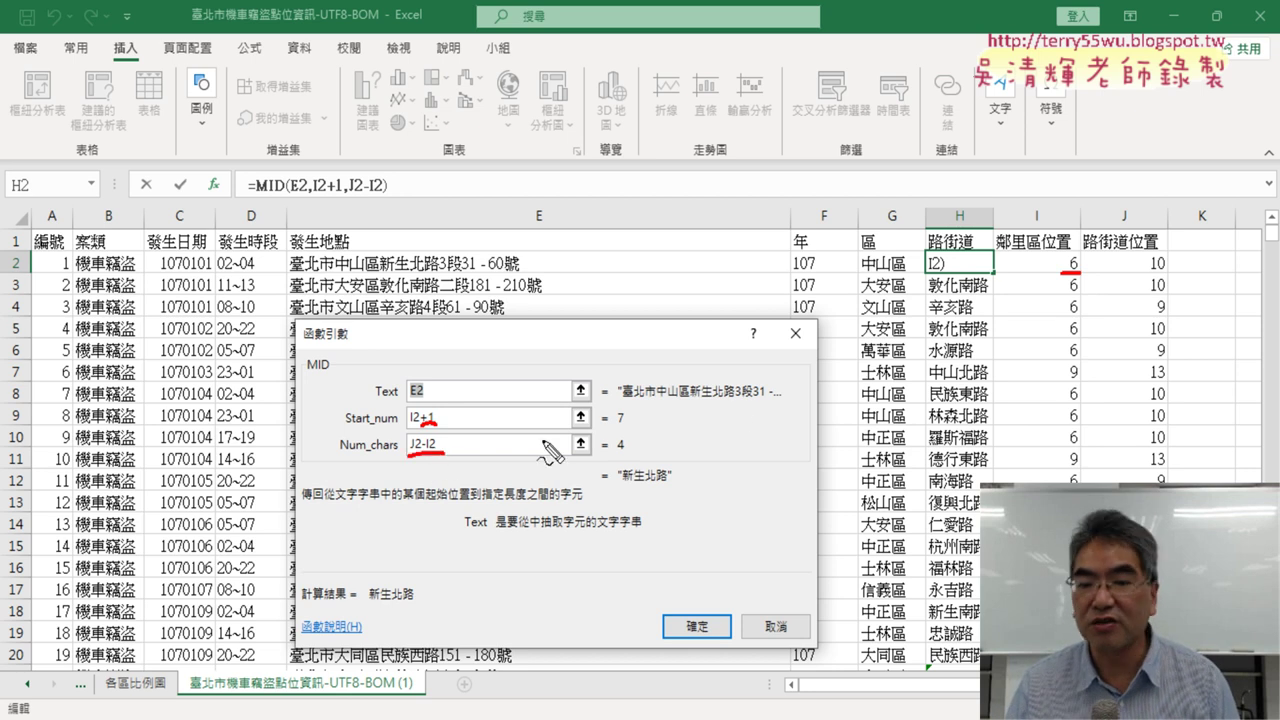
left_click_drag(604, 453, 672, 480)
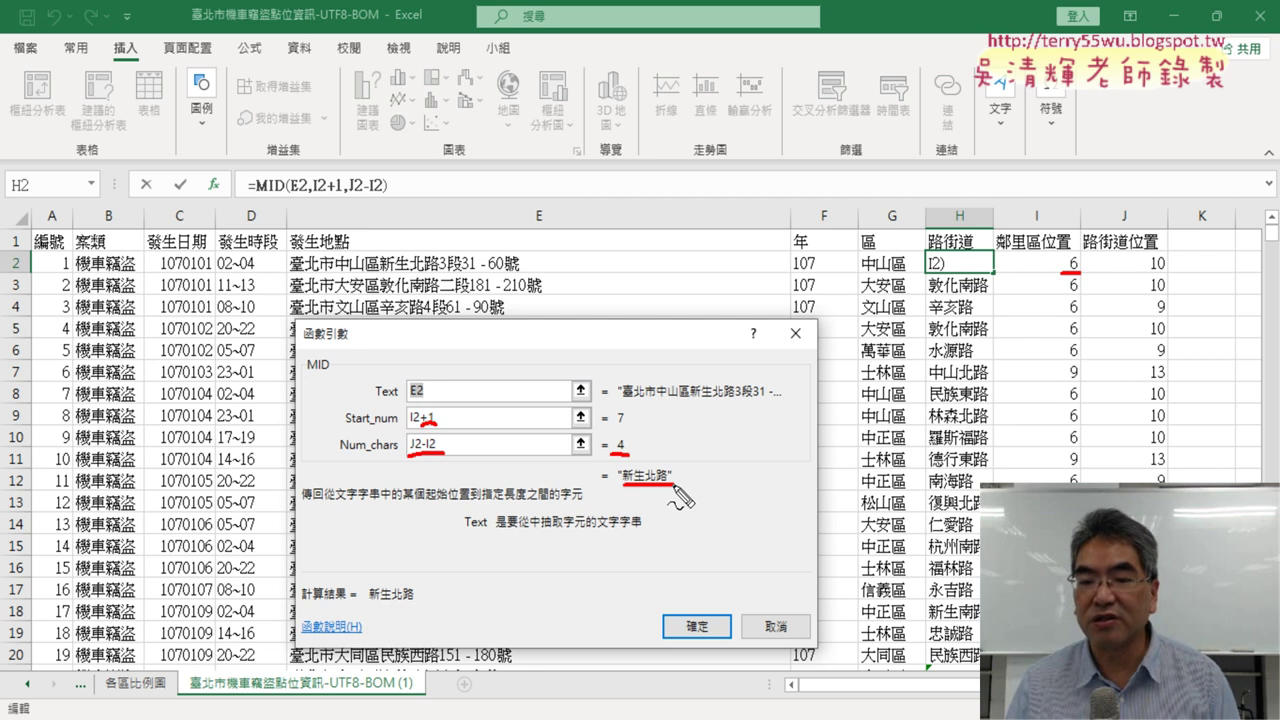